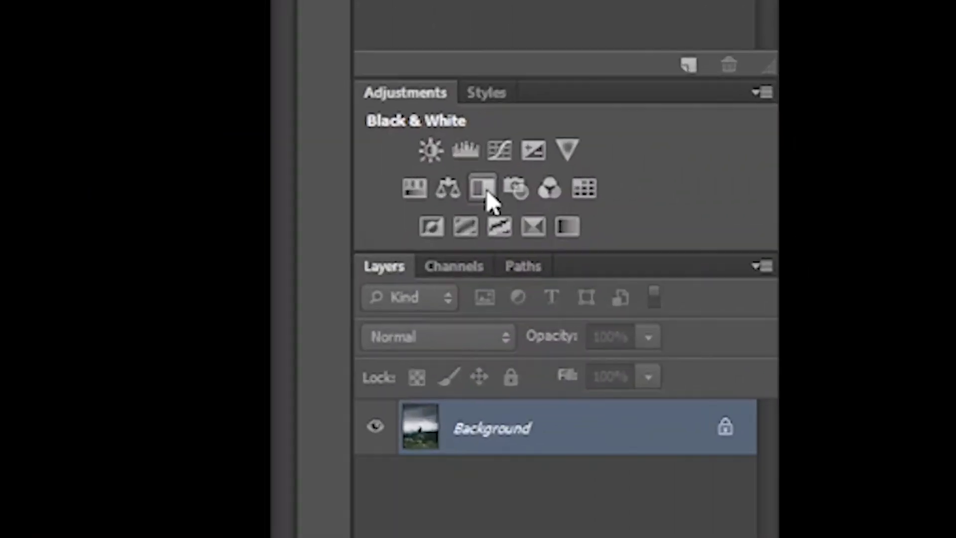
Add a default Black & White adjustment layer above the photo, and a Curves adjustment layer on top of it.
click(488, 196)
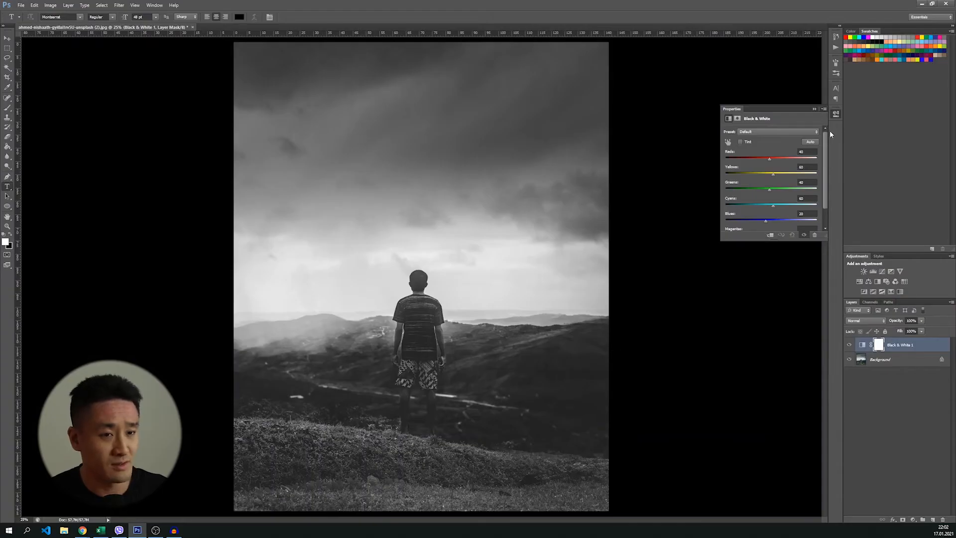
key(t)
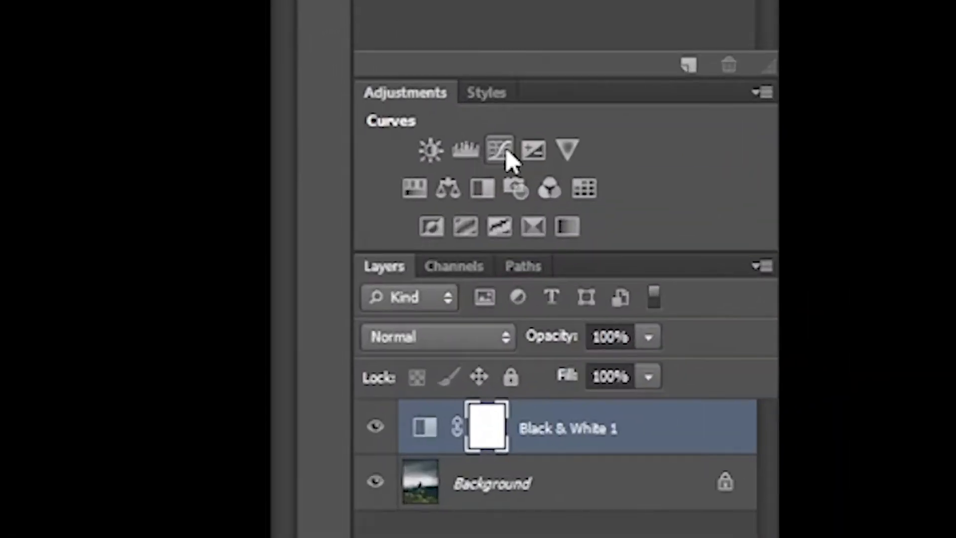
click(509, 157)
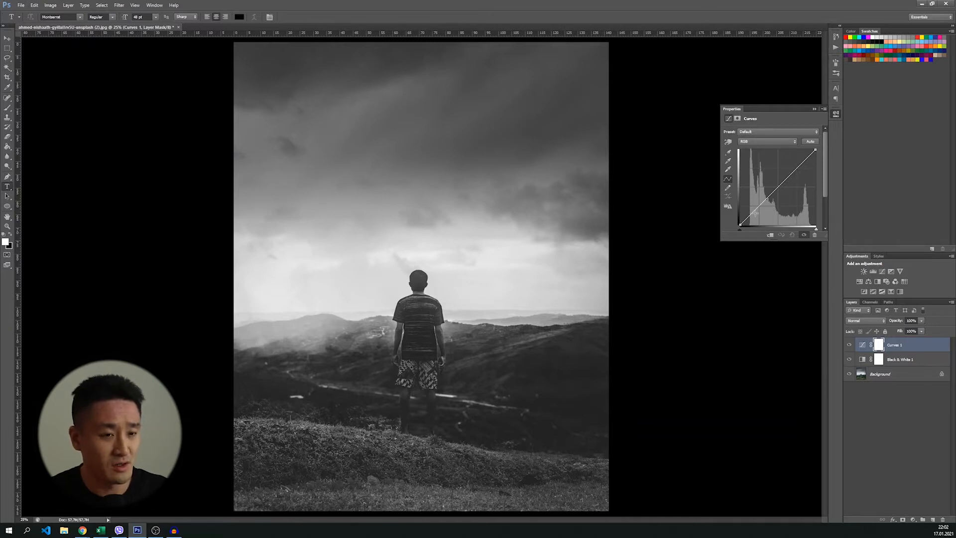
Darken the photo in the RGB curve by adding a shadow point and a highlight point and placing both below the diagonal.
mouse_move(735, 366)
mouse_down()
mouse_move(767, 402)
mouse_move(736, 352)
mouse_move(729, 309)
mouse_move(752, 368)
mouse_up()
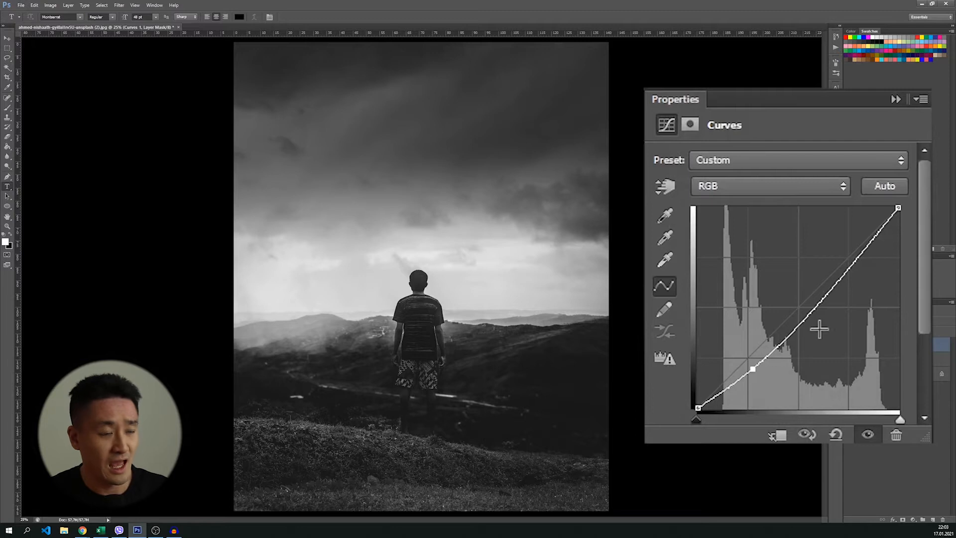
click(857, 257)
drag(857, 257, 844, 241)
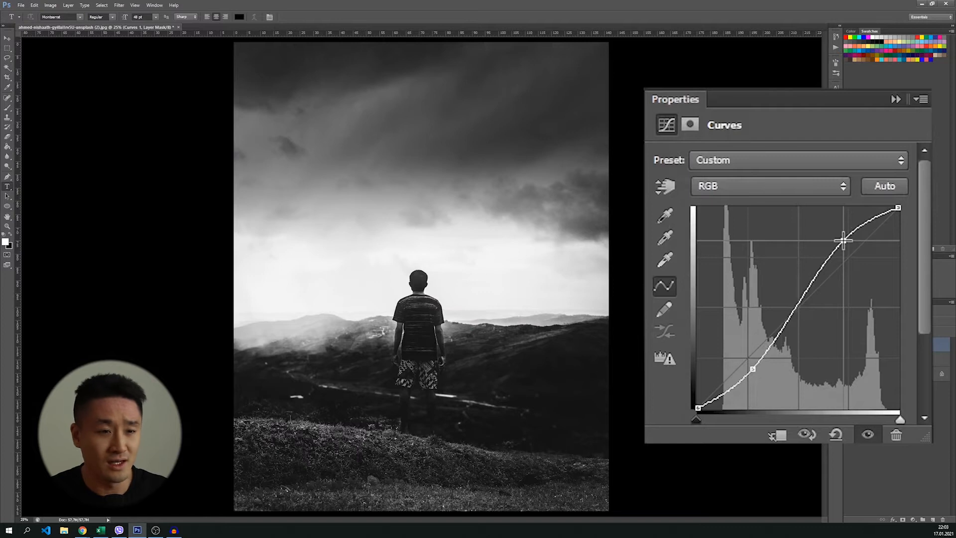
drag(843, 240, 869, 267)
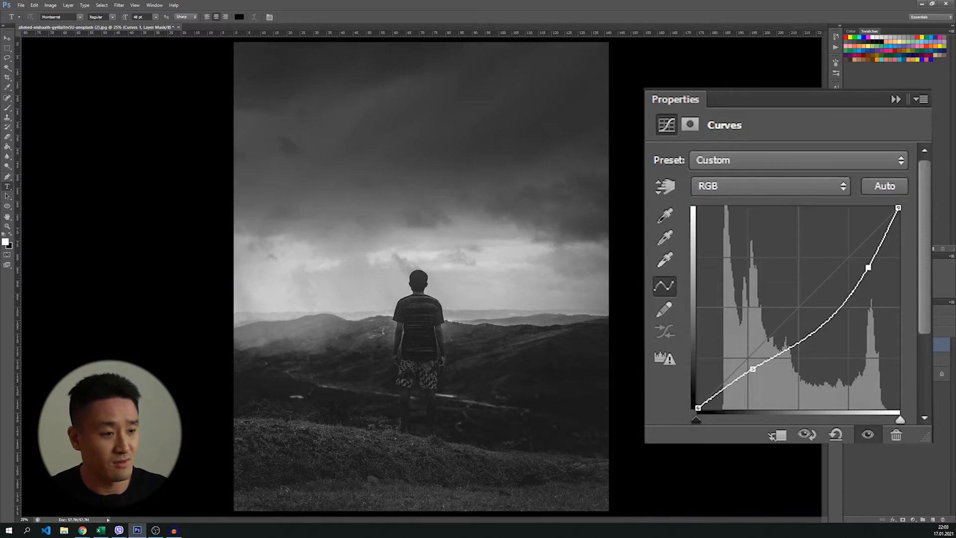
Toggle the adjustment layers' visibility to compare the effect, and raise the curve's black point slightly to fade the darkest tones.
click(849, 359)
click(849, 359)
click(849, 345)
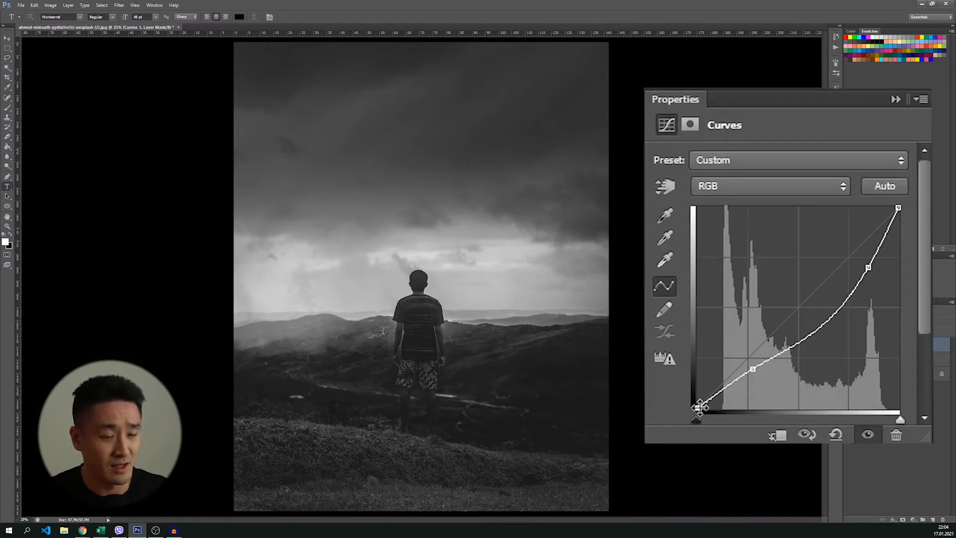
drag(698, 407, 692, 382)
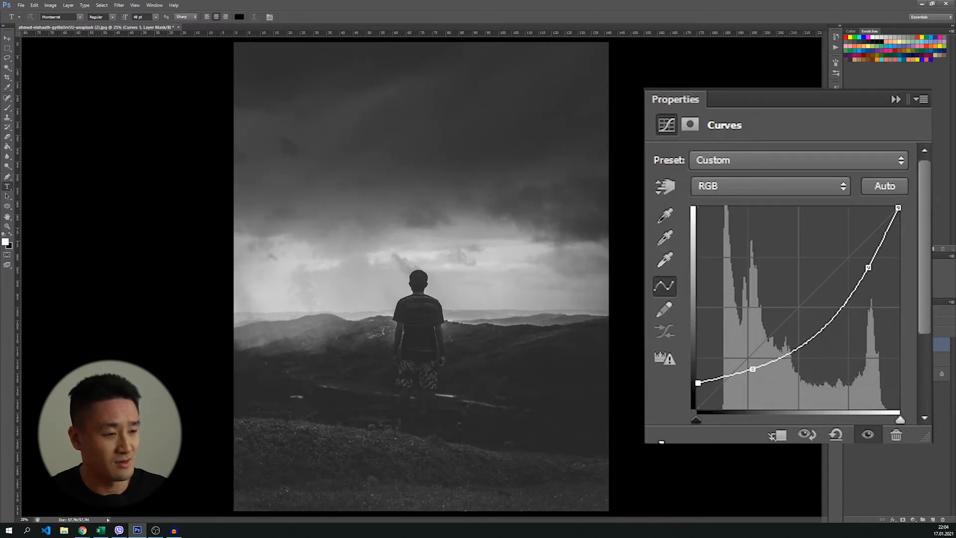
key(v)
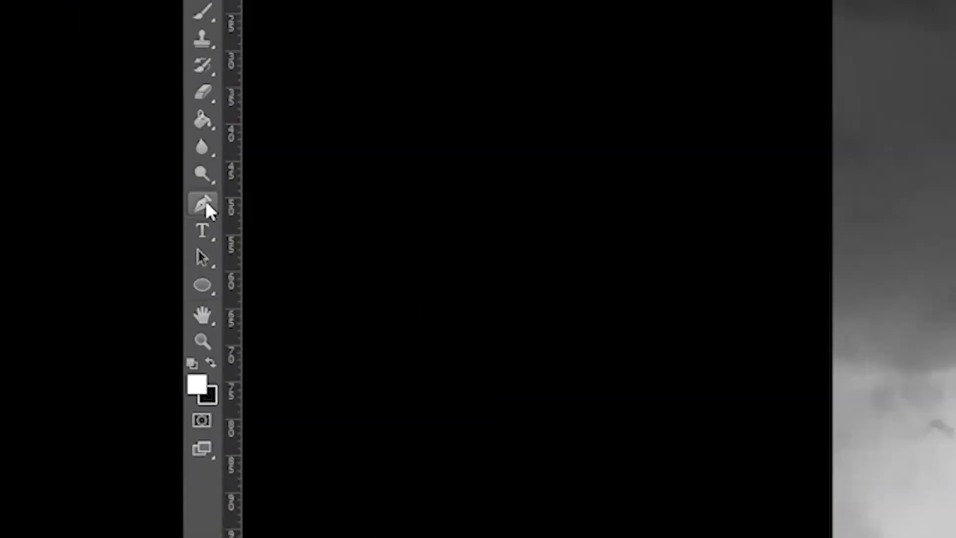
Set the Pen tool to draw shapes with no fill and a light cyan stroke 30 pt wide.
click(8, 178)
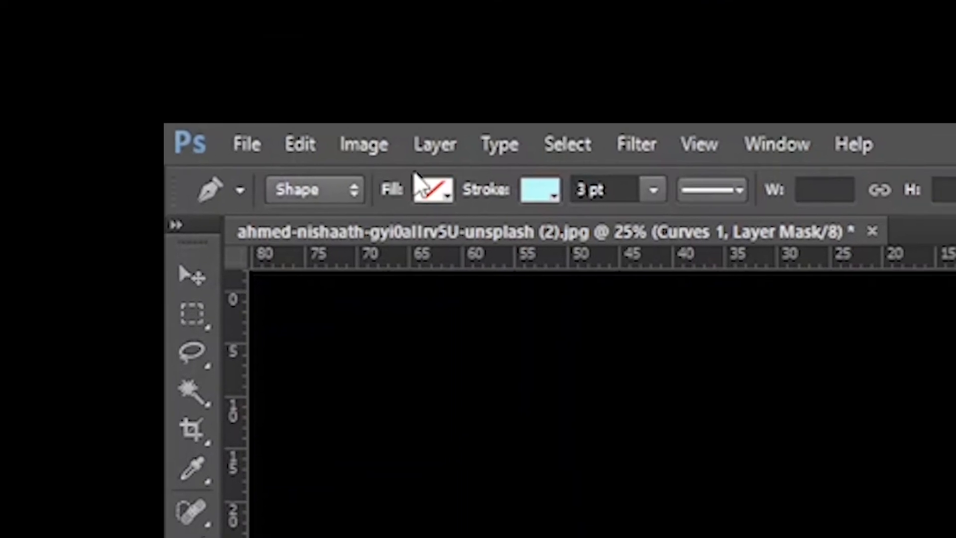
click(433, 195)
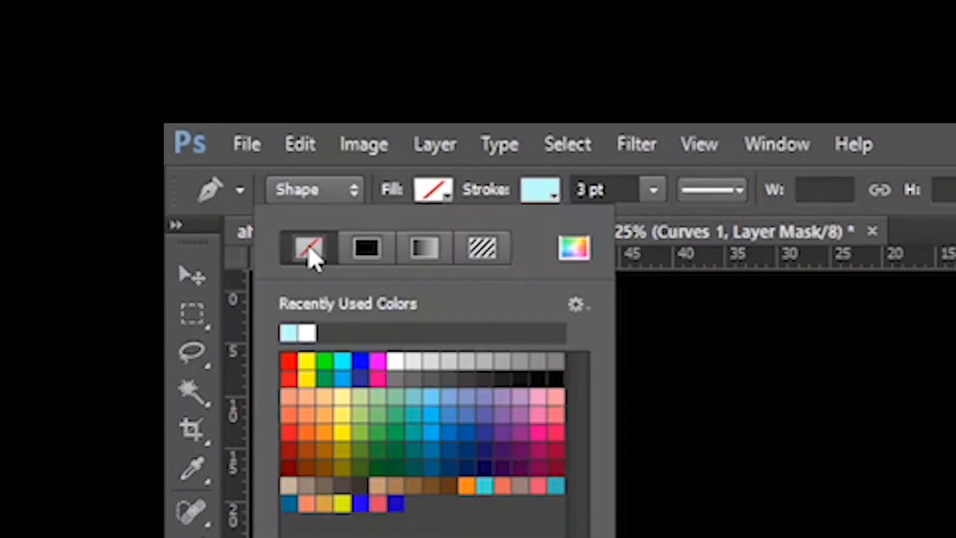
click(541, 192)
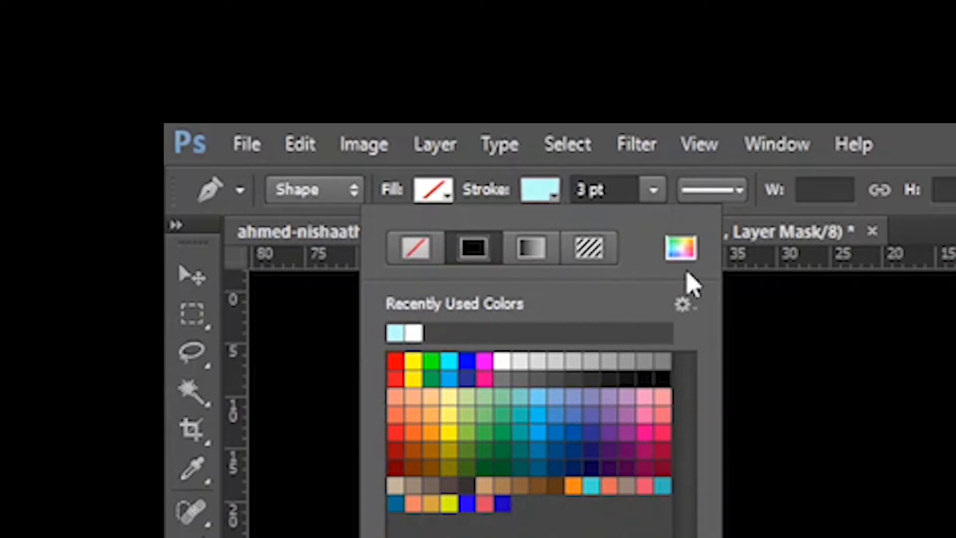
click(626, 191)
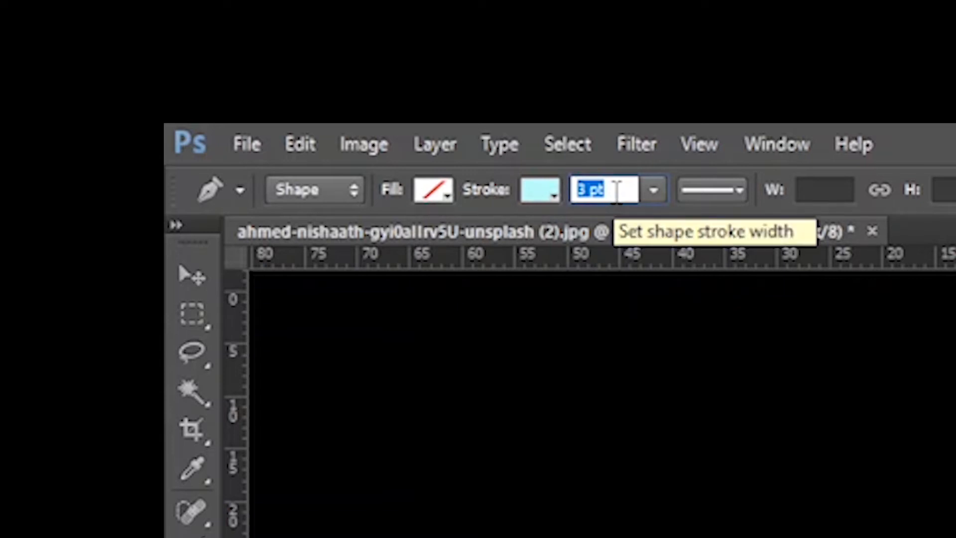
text(30)
key(Return)
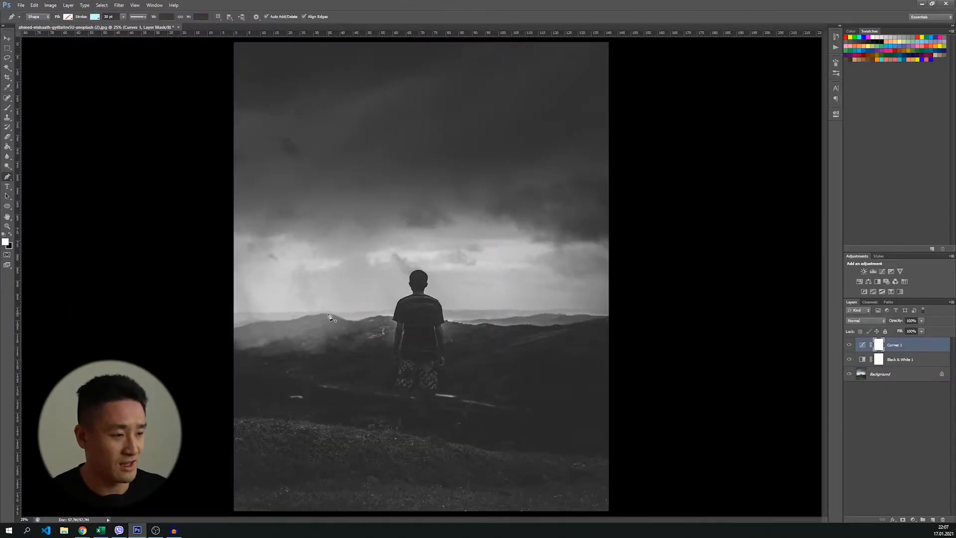
Draw a three-sided frame open at the hills, about 1770 px wide and 1660 px high, and centre it around the man.
click(329, 317)
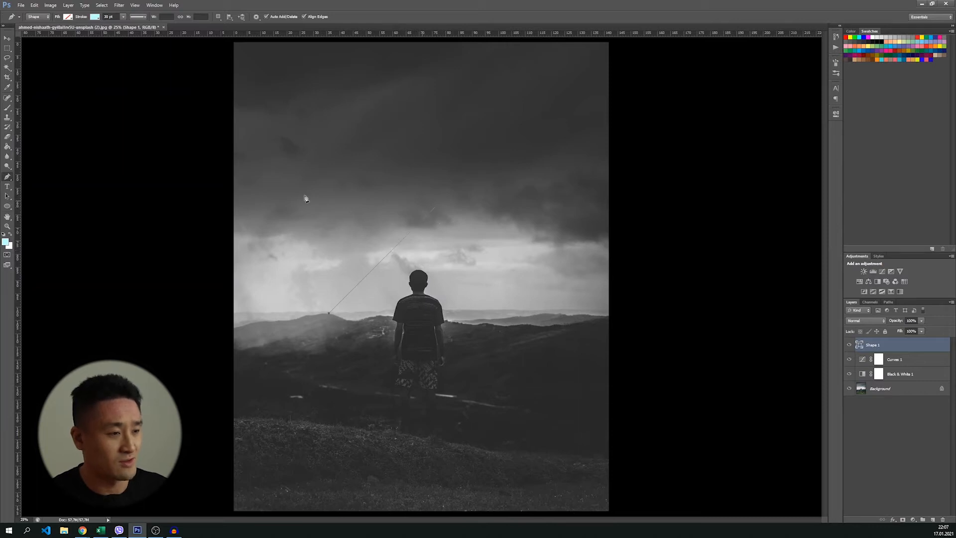
click(329, 170)
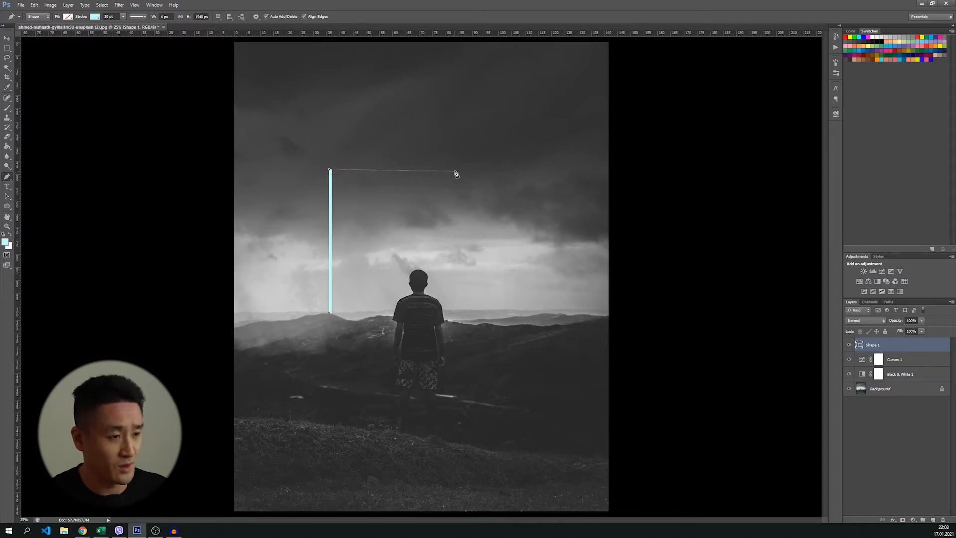
click(495, 171)
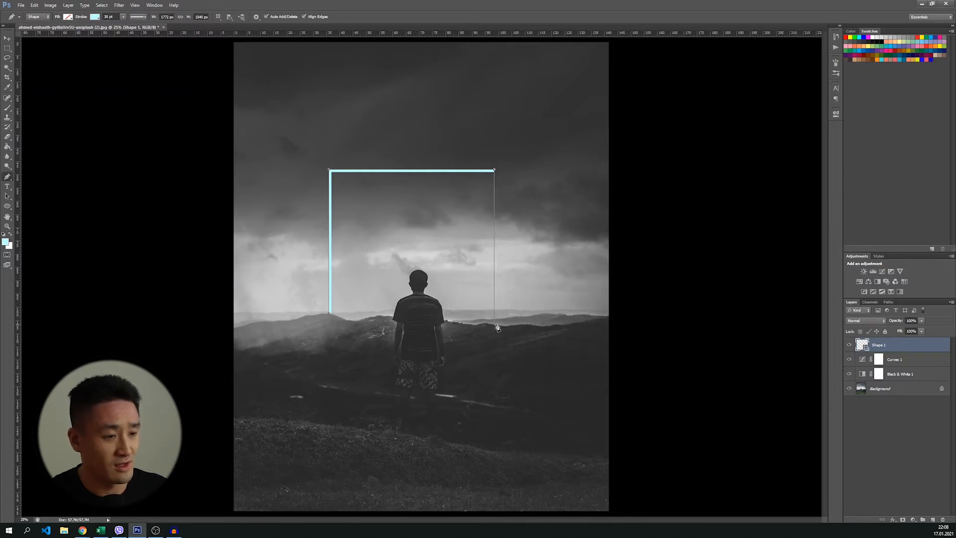
click(496, 326)
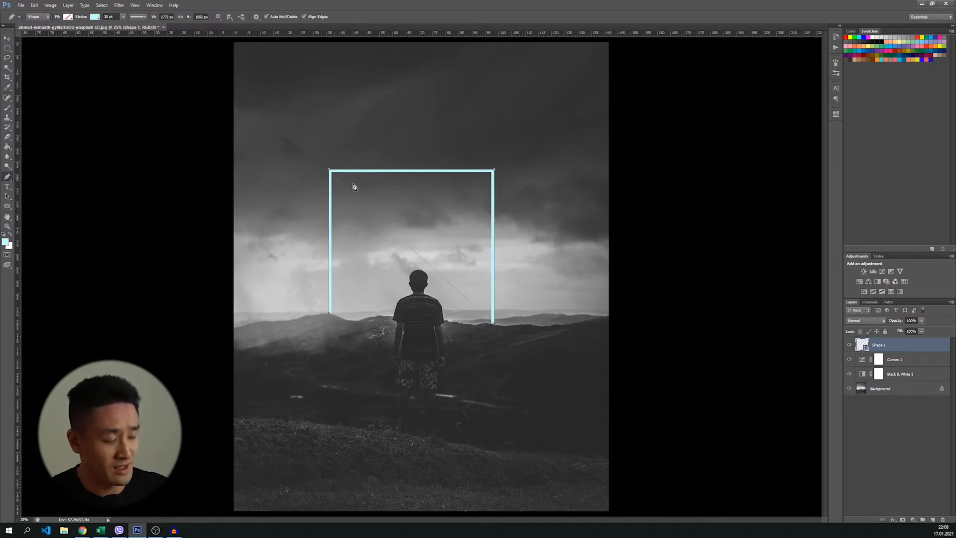
key(Return)
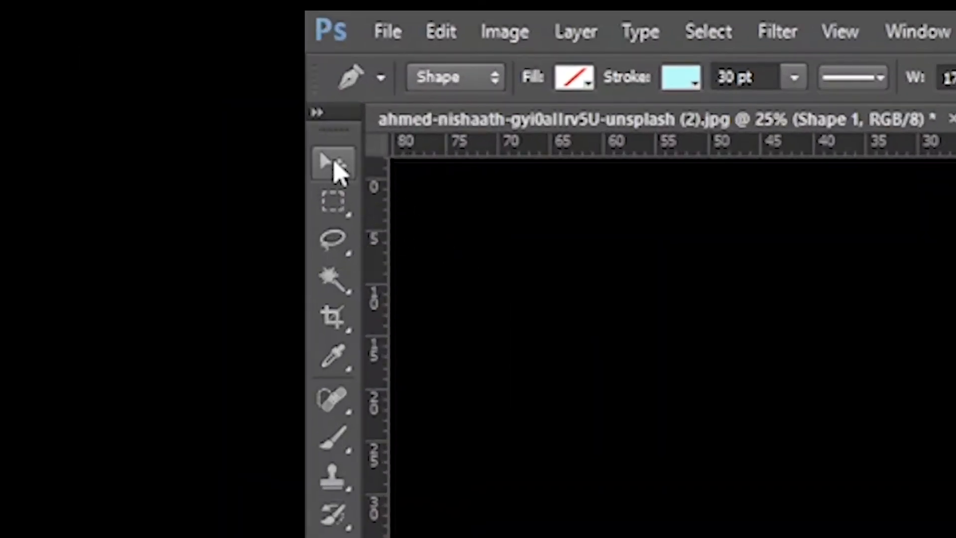
click(335, 164)
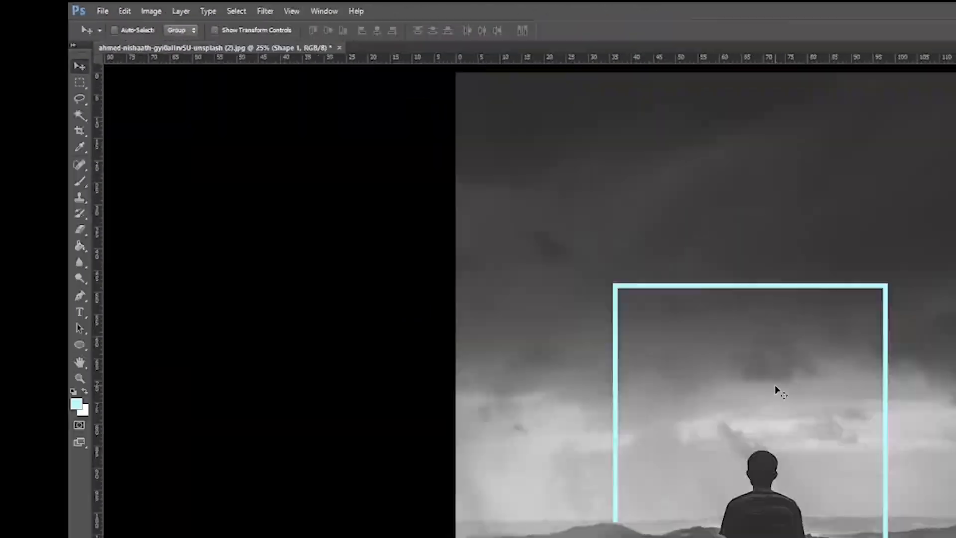
drag(420, 233, 432, 231)
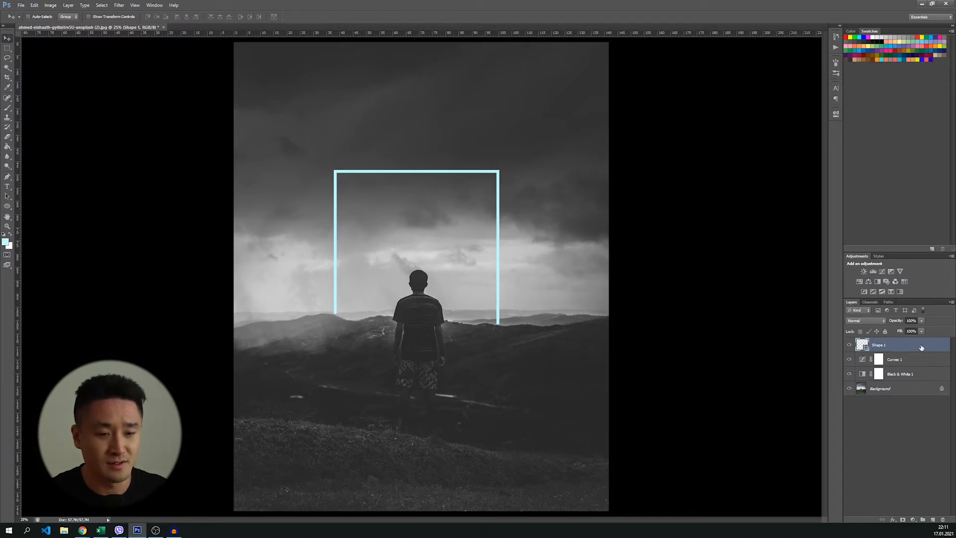
Add an Outer Glow to the frame's shape layer, with the glow colour sampled from the frame's light cyan line.
double_click(922, 347)
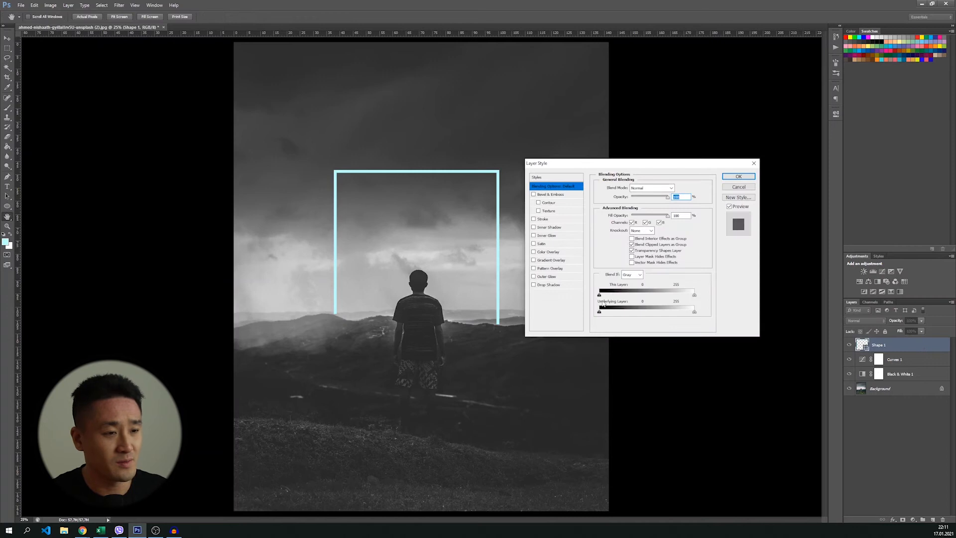
drag(581, 167, 571, 166)
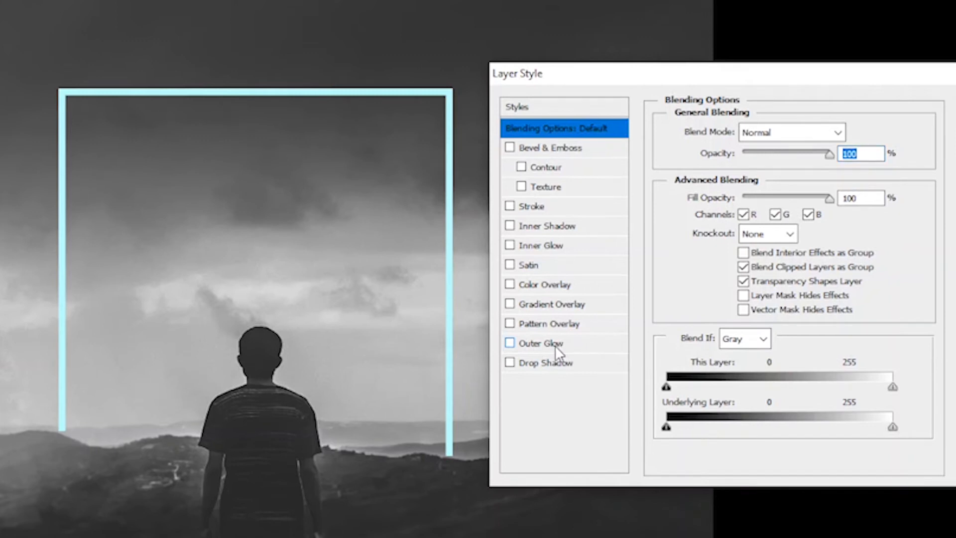
click(555, 345)
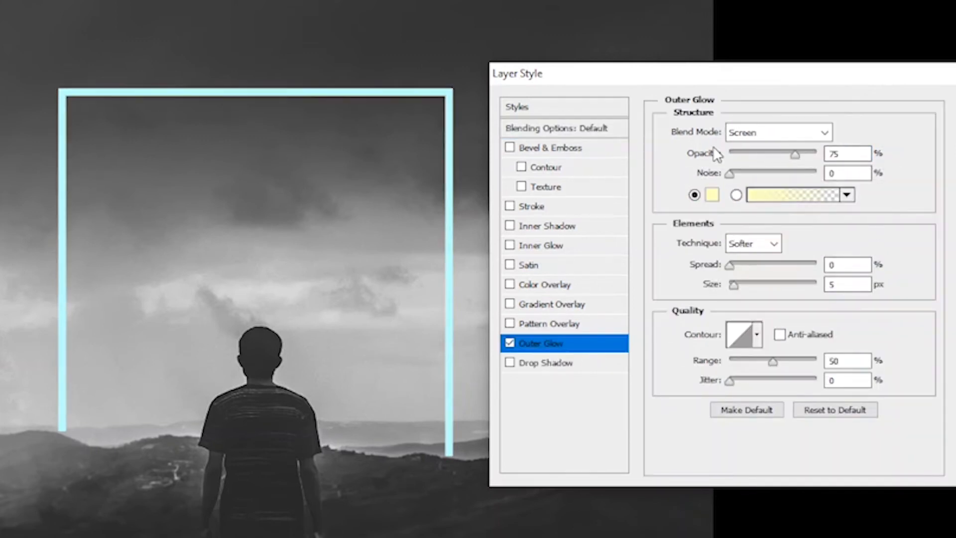
click(712, 196)
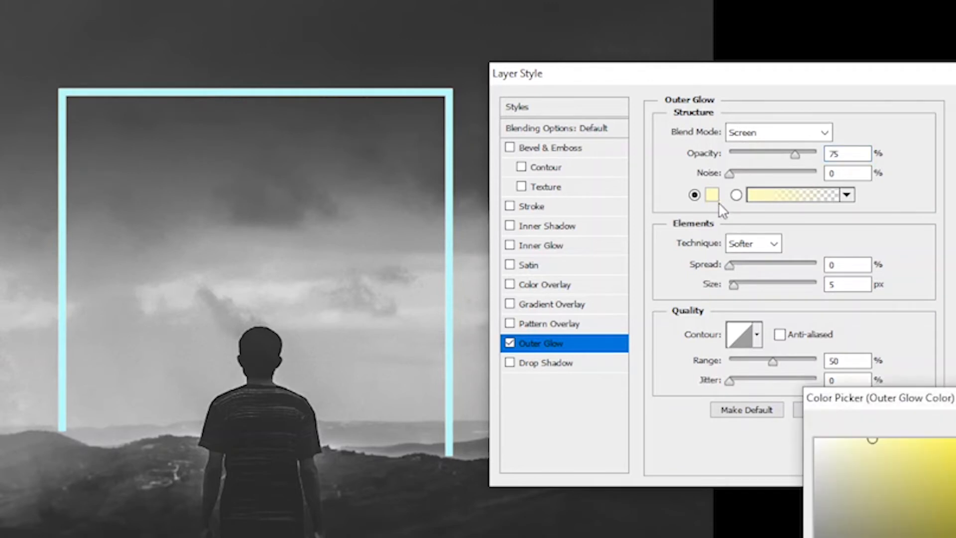
click(438, 89)
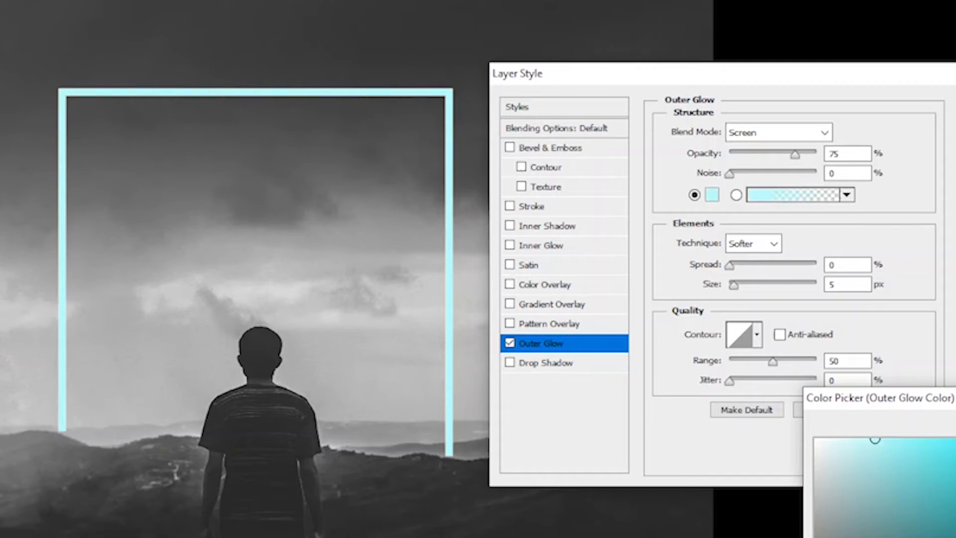
key(Return)
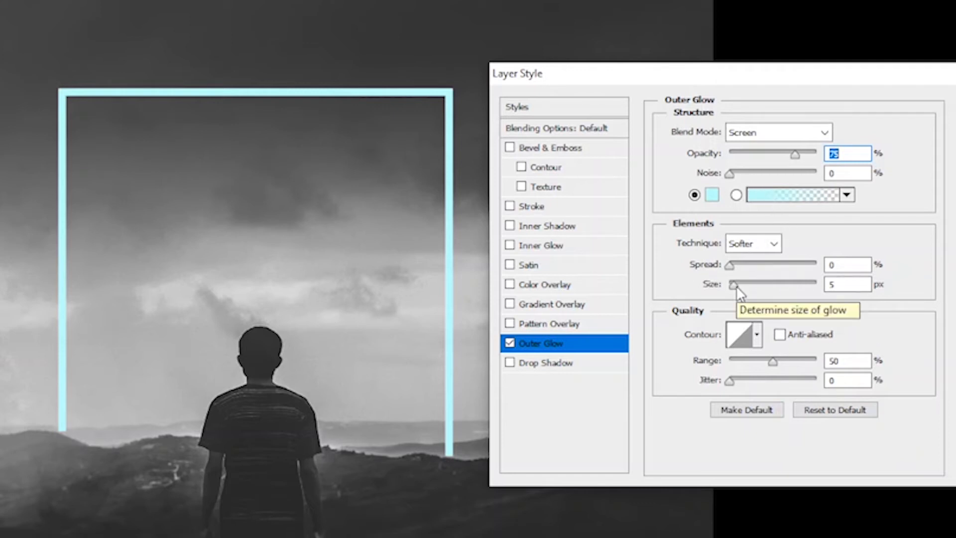
Set the frame's outer glow to 38% opacity and a size of about 120 px, and apply the layer style.
drag(737, 287, 770, 288)
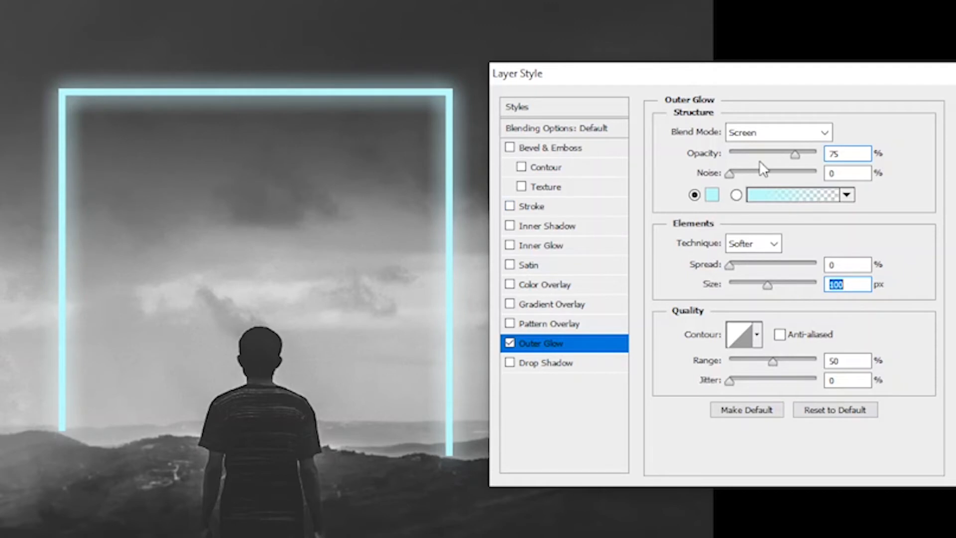
drag(776, 157, 763, 155)
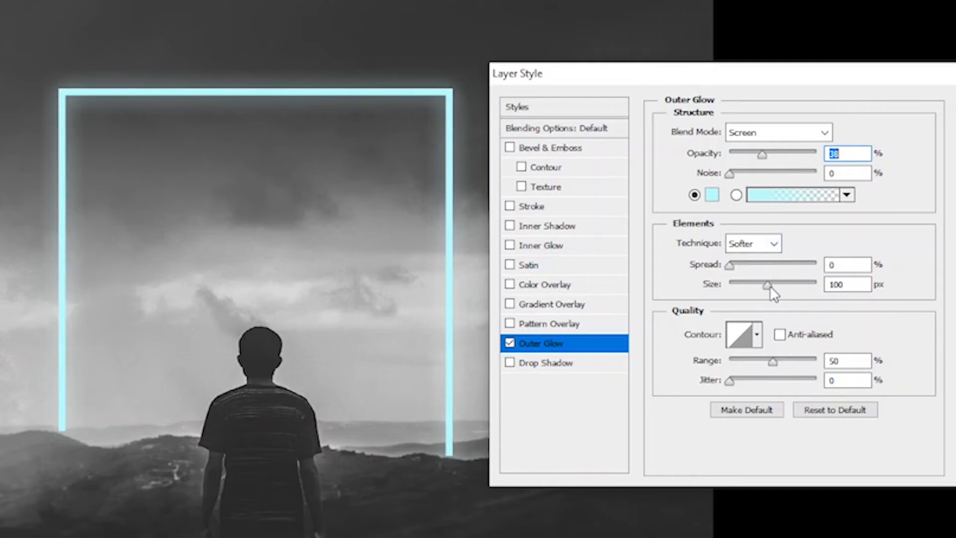
drag(770, 286, 776, 286)
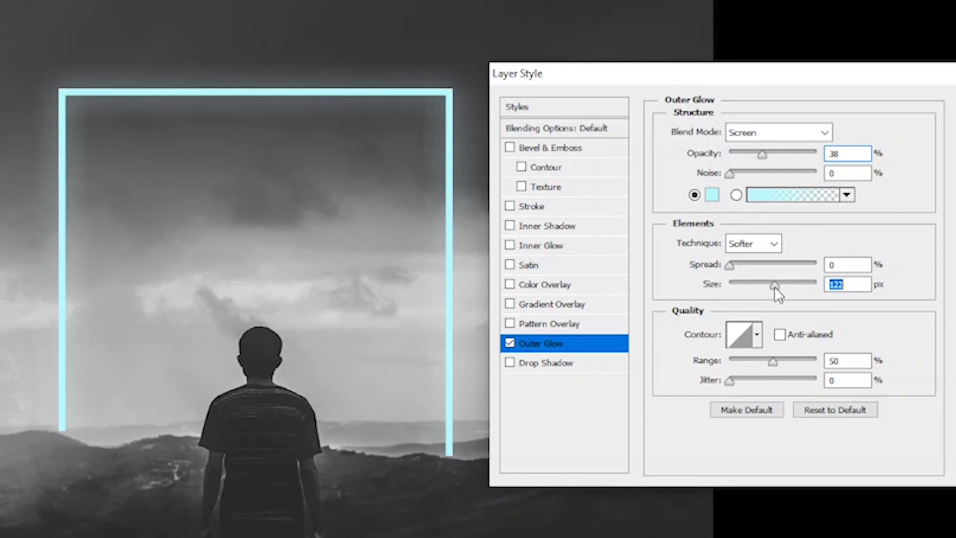
drag(775, 286, 773, 286)
key(Return)
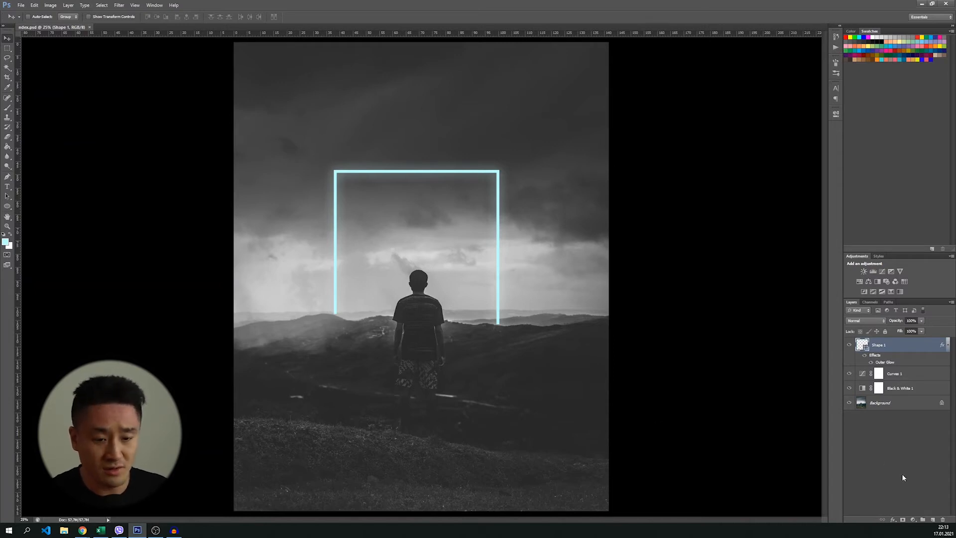
Add a new layer and set the Brush to a soft round tip of 1057 px with 0% hardness.
click(933, 520)
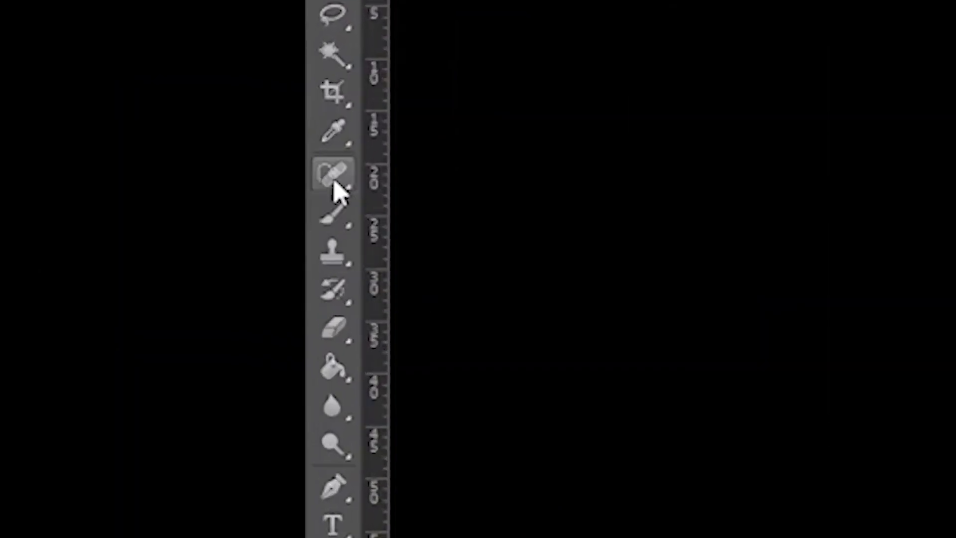
click(338, 217)
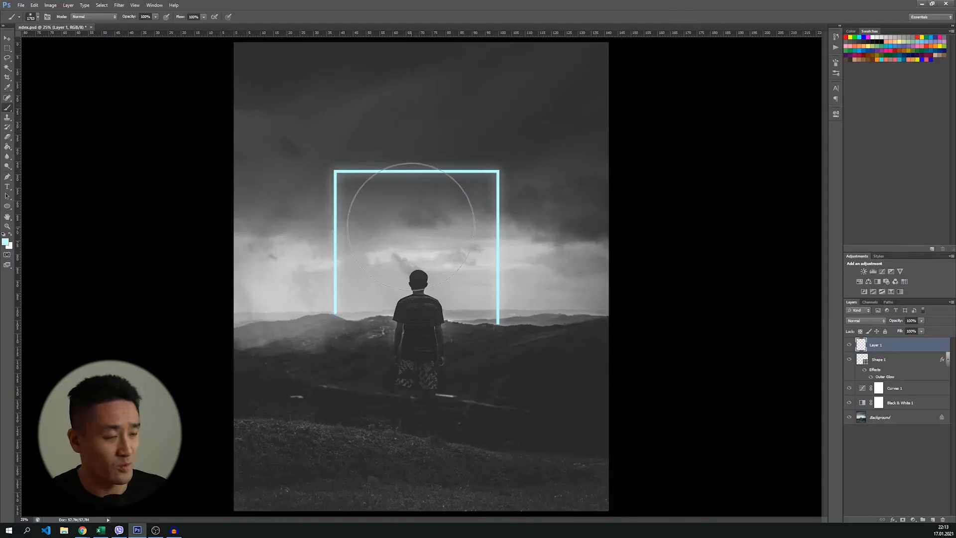
right_click(419, 221)
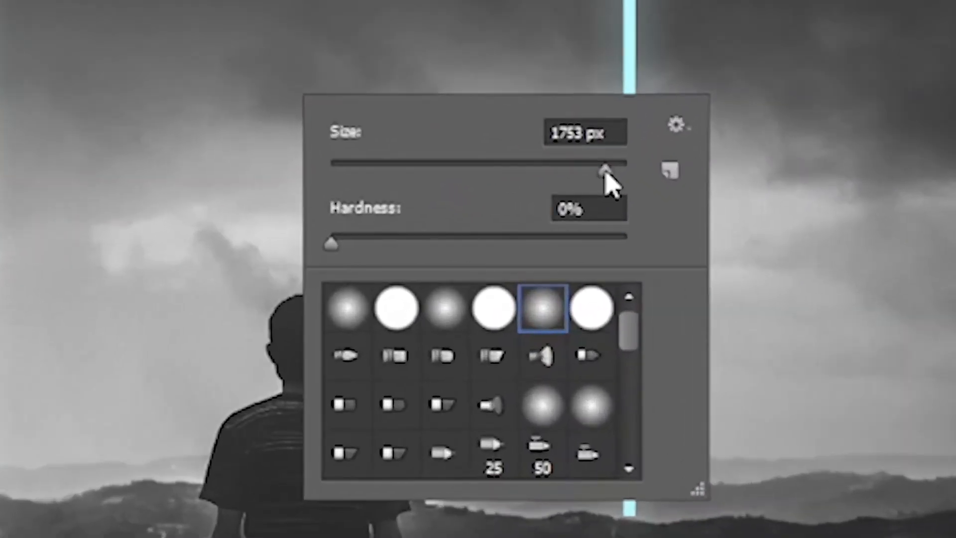
drag(492, 239, 489, 241)
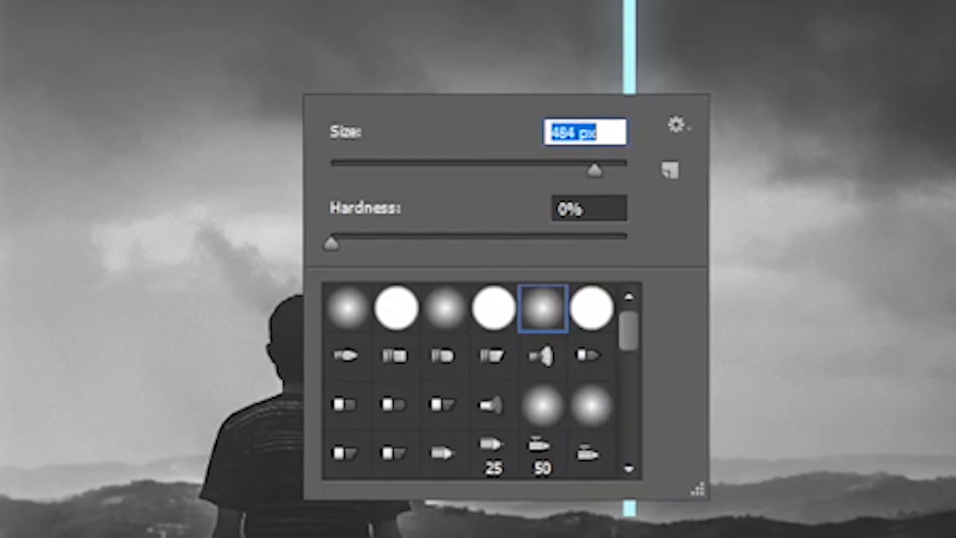
drag(596, 171, 624, 171)
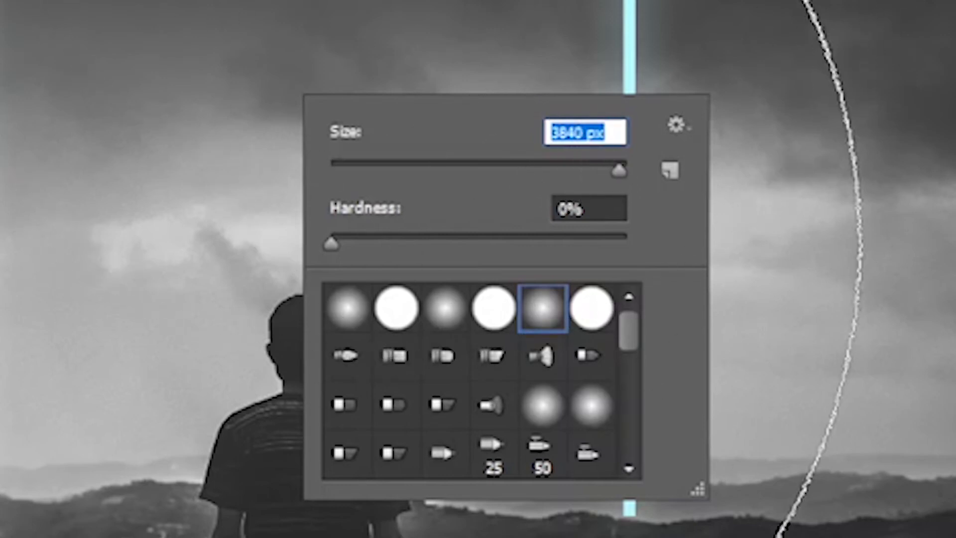
click(616, 174)
drag(616, 171, 600, 171)
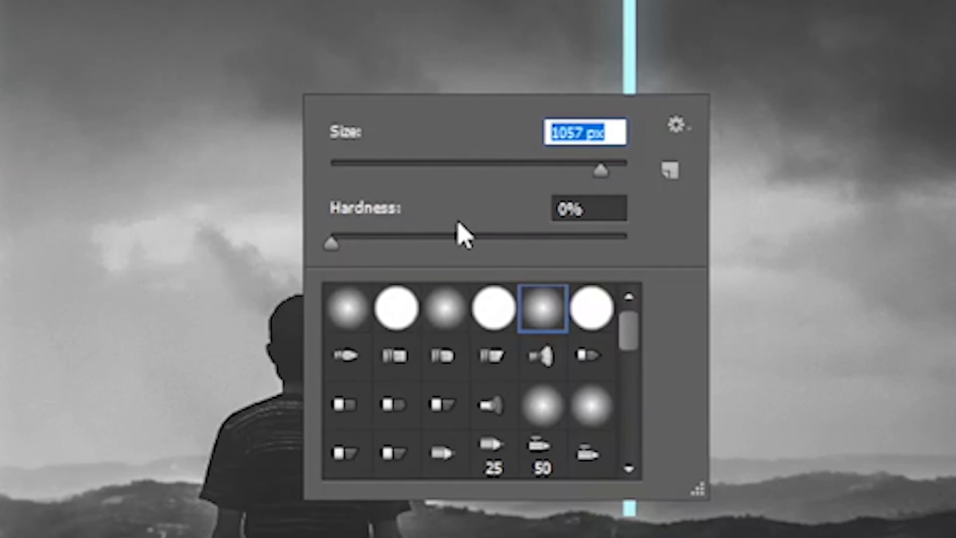
click(348, 314)
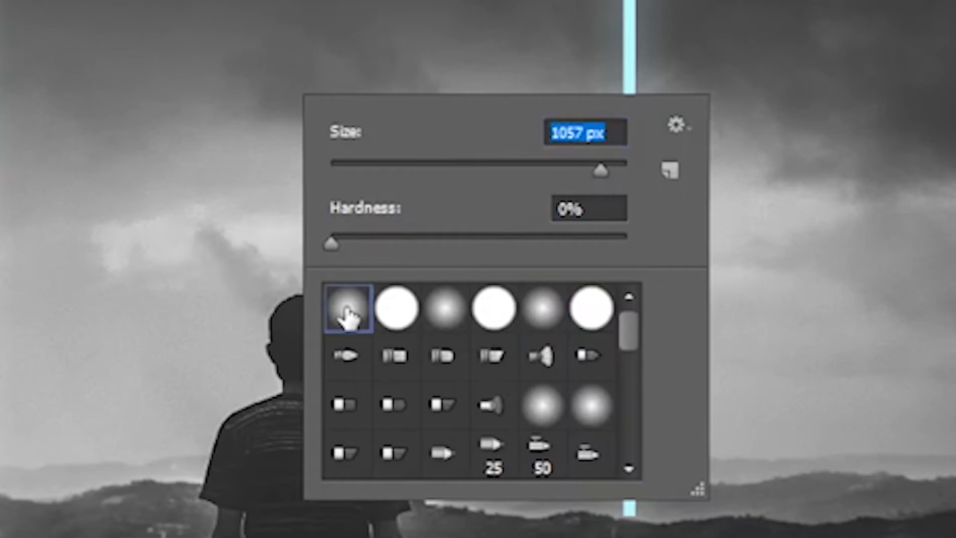
click(332, 243)
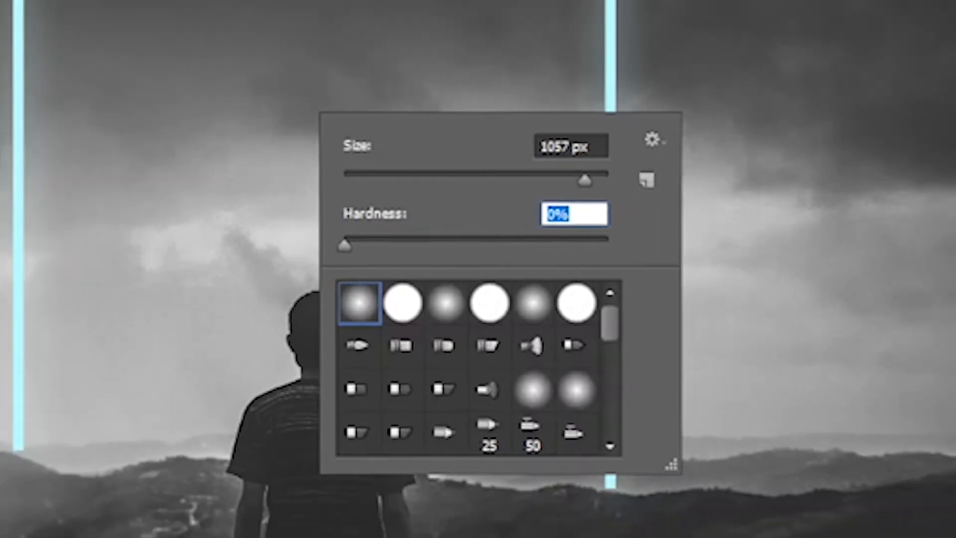
key(Return)
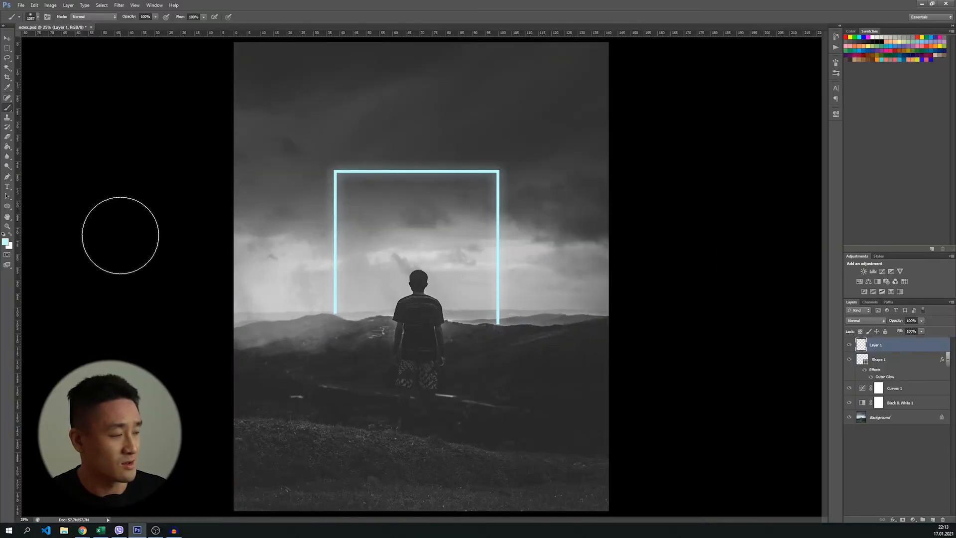
Dab a light cyan glow on both lower ends of the frame and set the layer's blend mode to Overlay.
click(6, 243)
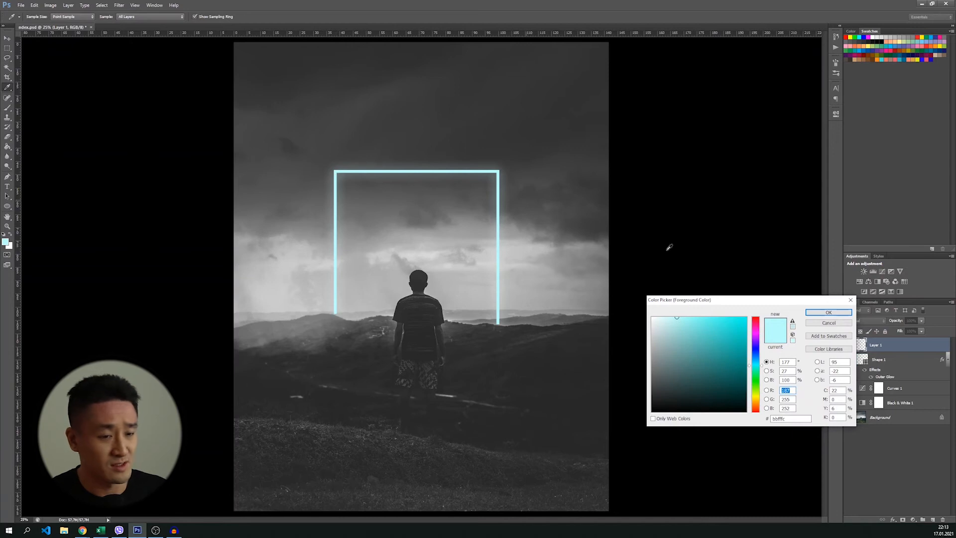
click(830, 325)
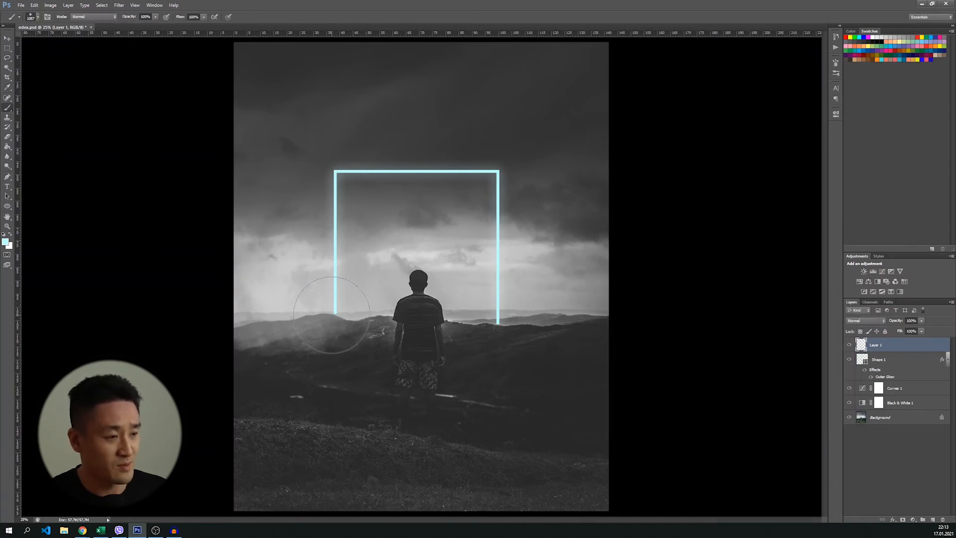
click(334, 315)
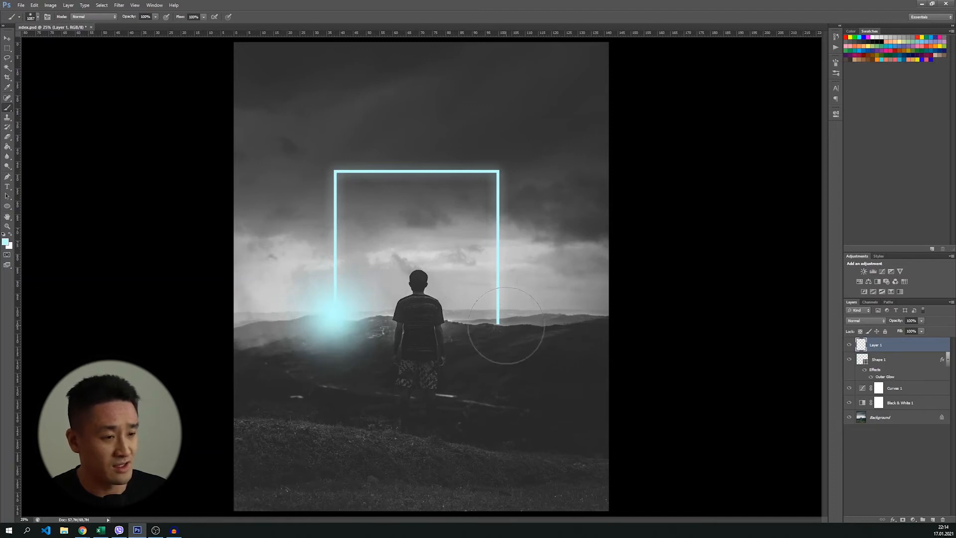
click(504, 326)
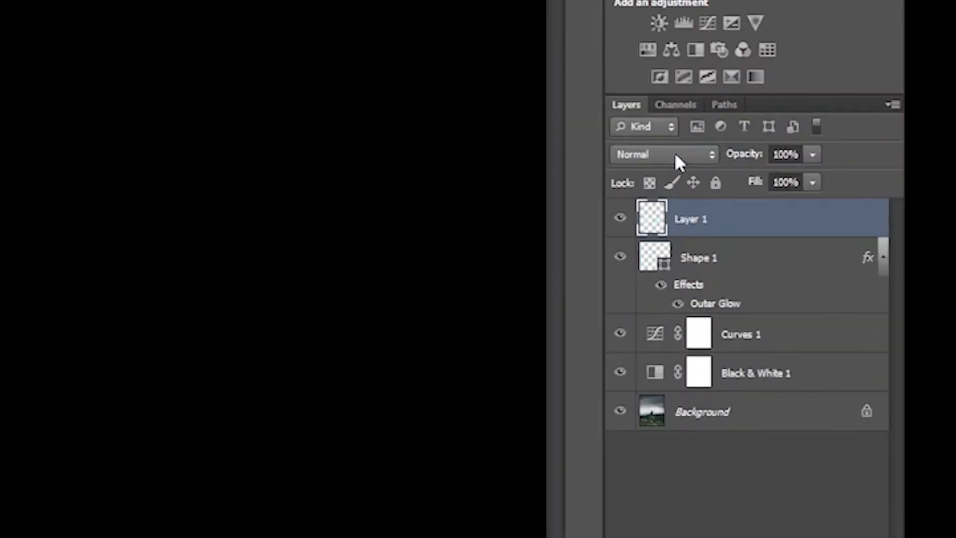
click(871, 323)
click(506, 417)
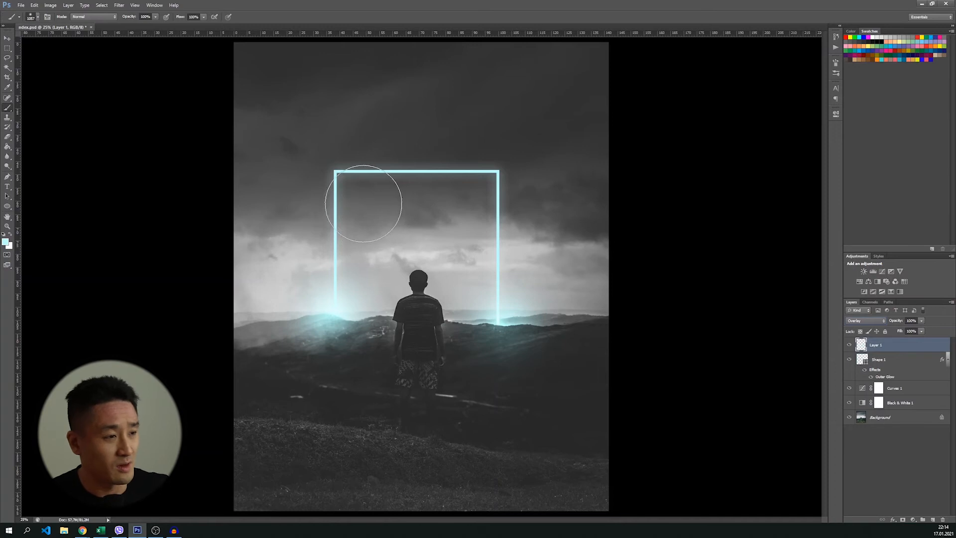
Add a glow near the frame's upper-left corner and, with the brush at 825 px, another partway up its right side.
click(335, 191)
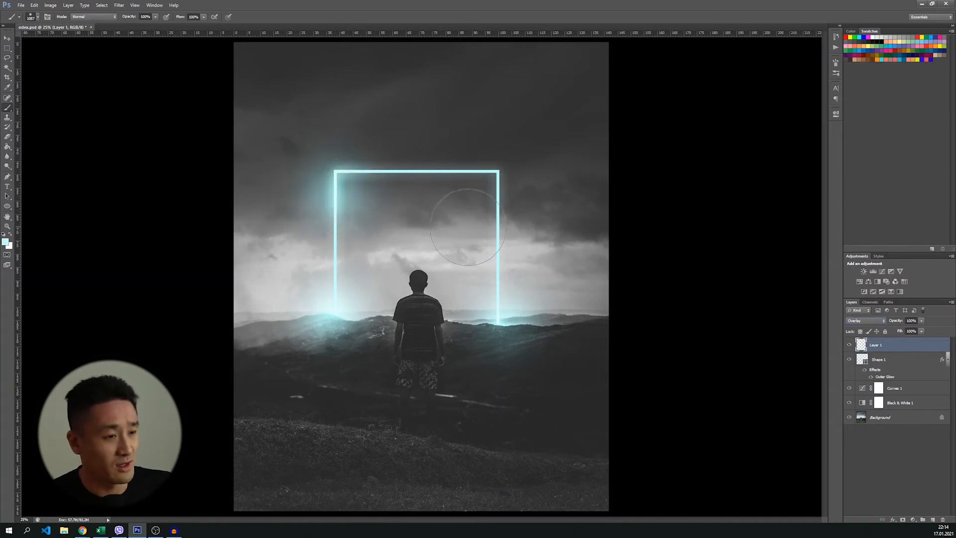
right_click(608, 264)
drag(610, 269, 610, 269)
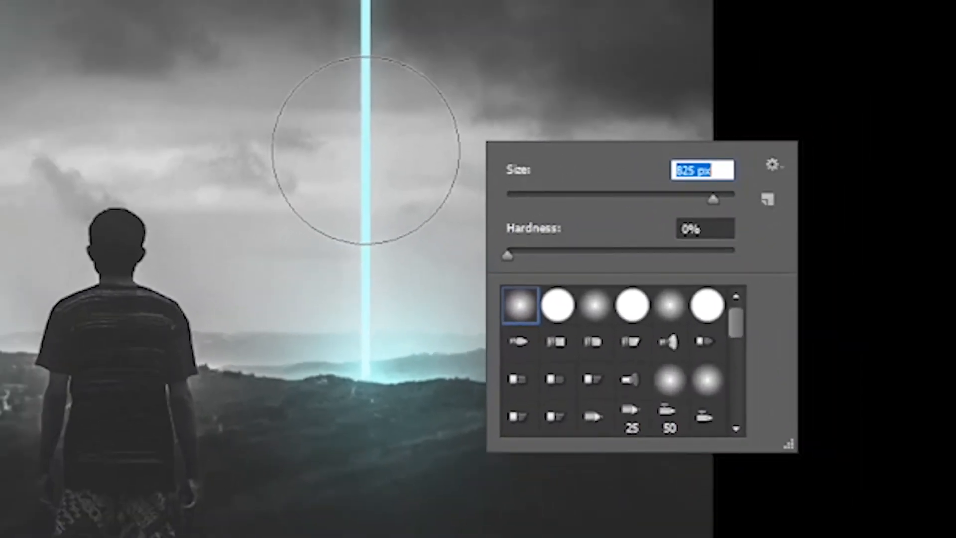
key(Return)
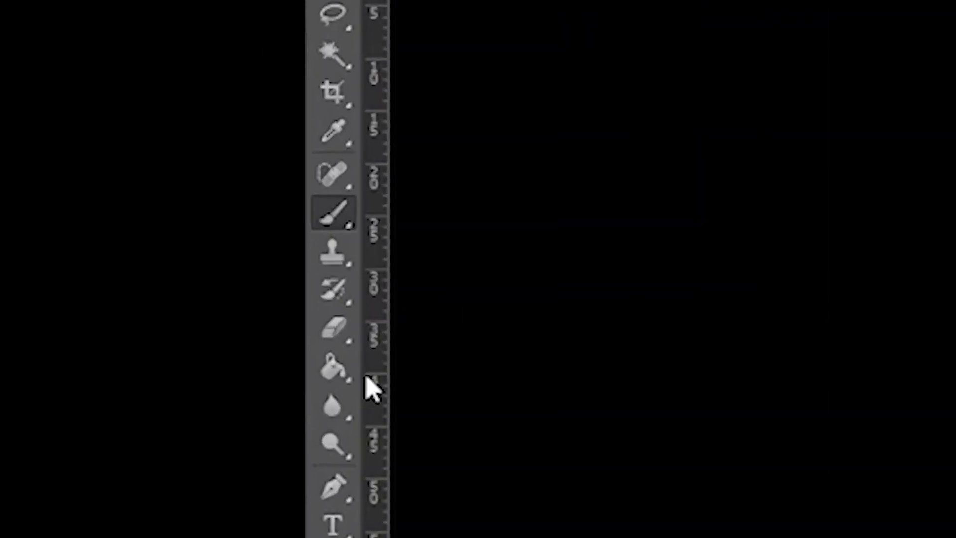
Set the Eraser to a soft round tip of 825 px with 0% hardness.
click(341, 335)
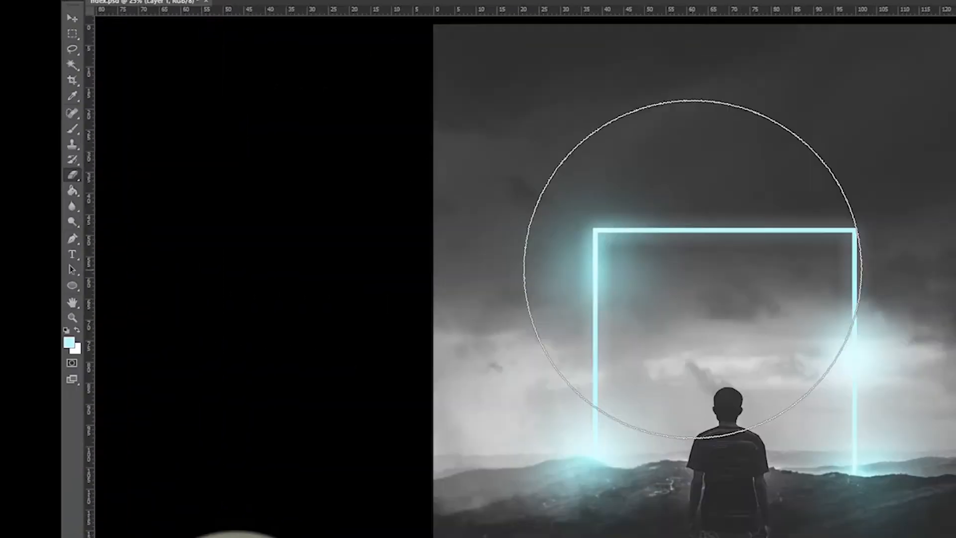
right_click(489, 267)
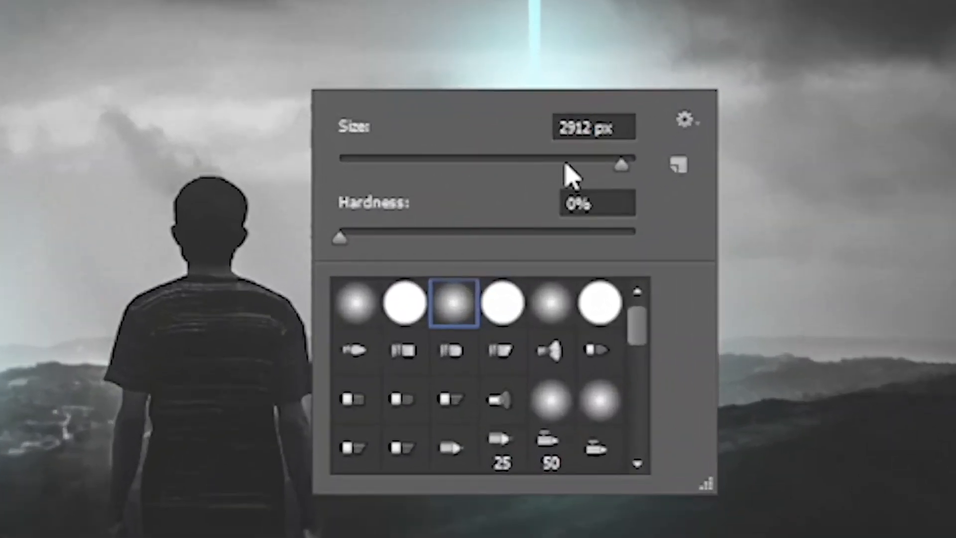
click(508, 267)
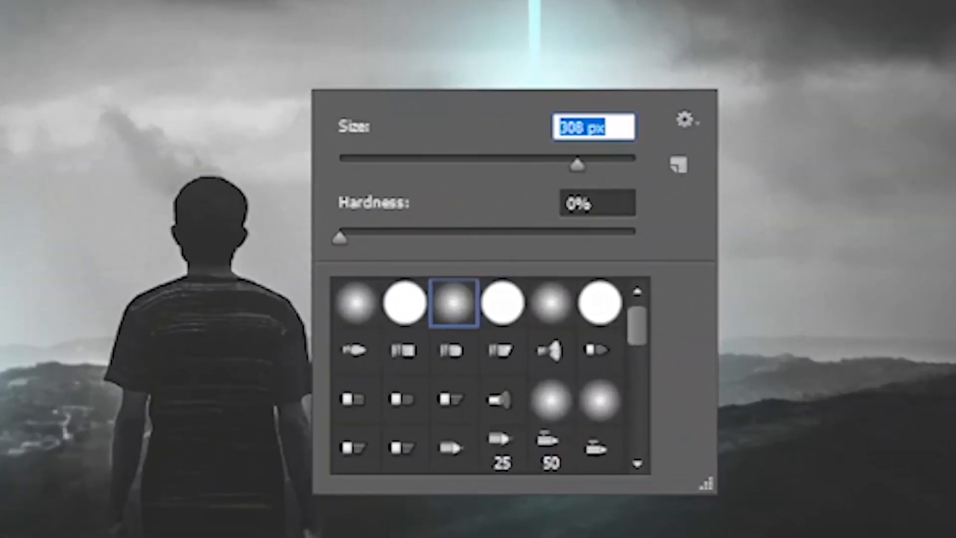
click(600, 163)
drag(605, 164, 609, 168)
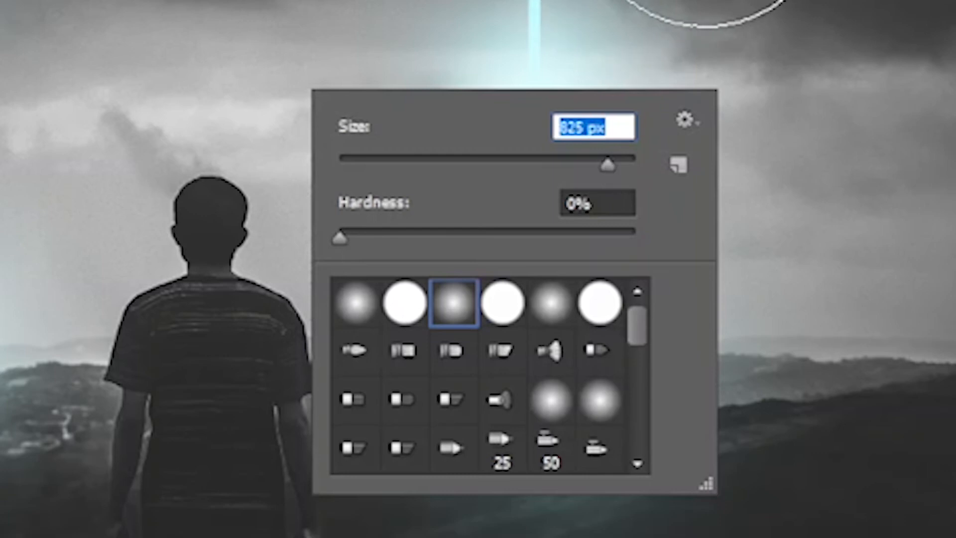
key(Return)
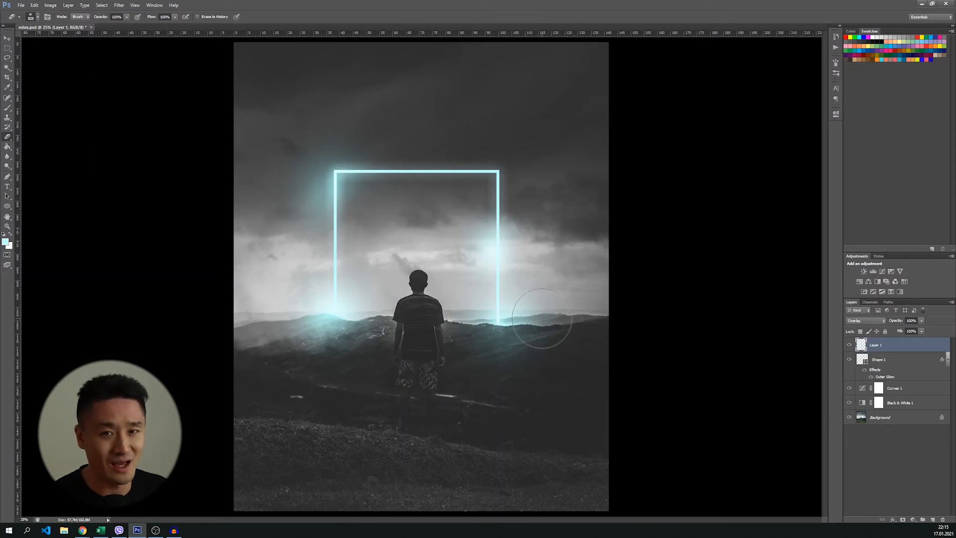
Add the text "follow yor dream" in 48 pt Montserrat Regular inside the frame.
click(7, 187)
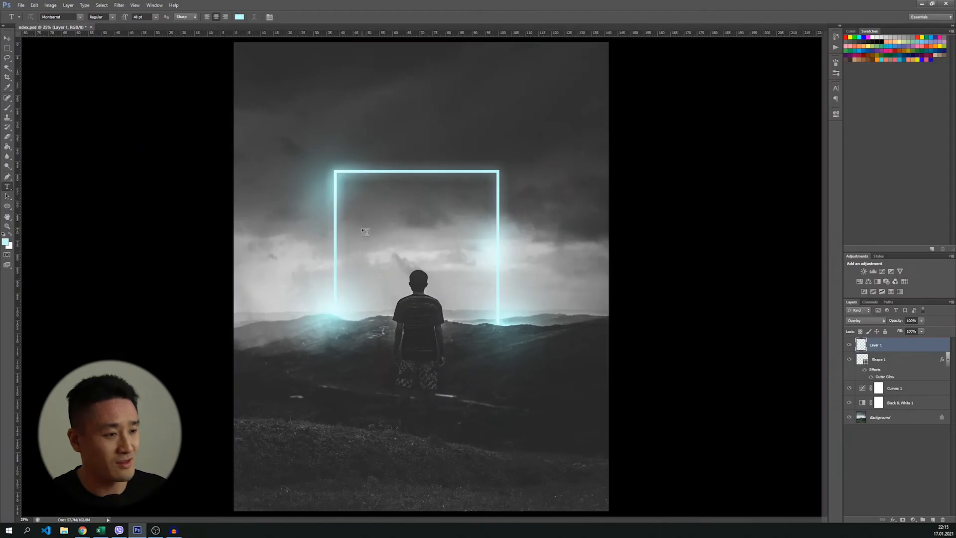
click(361, 227)
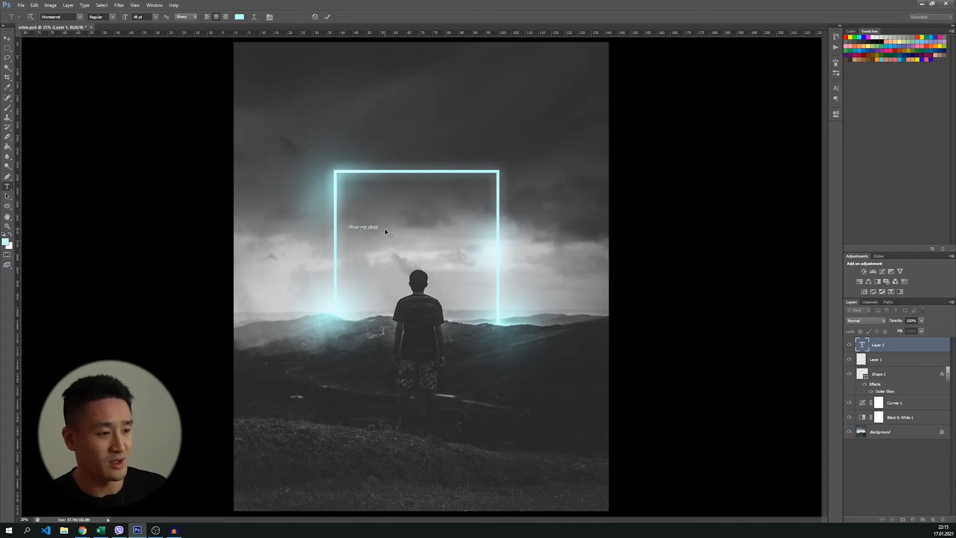
click(330, 17)
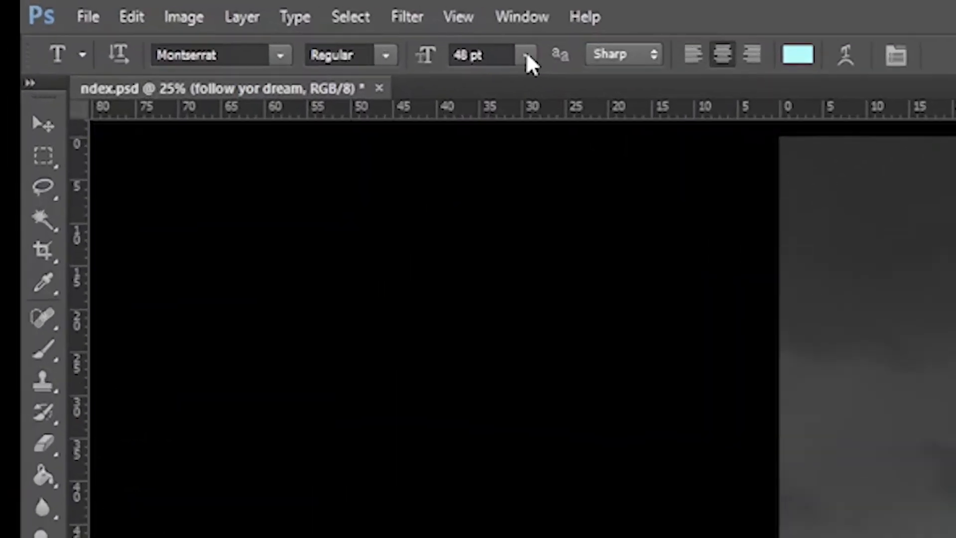
Set the text's font size to 150 pt and move it to sit centred in the frame above the man's head.
click(156, 16)
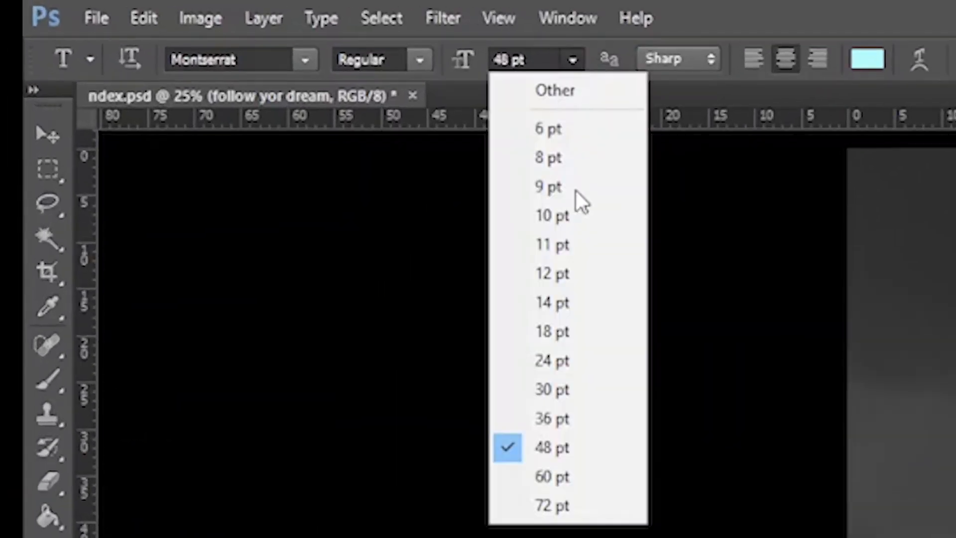
click(580, 506)
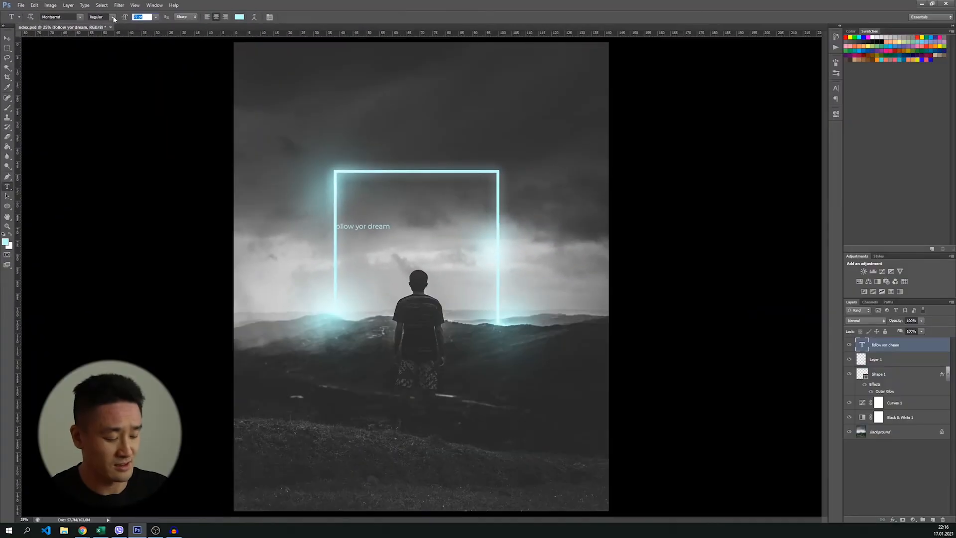
text(1)
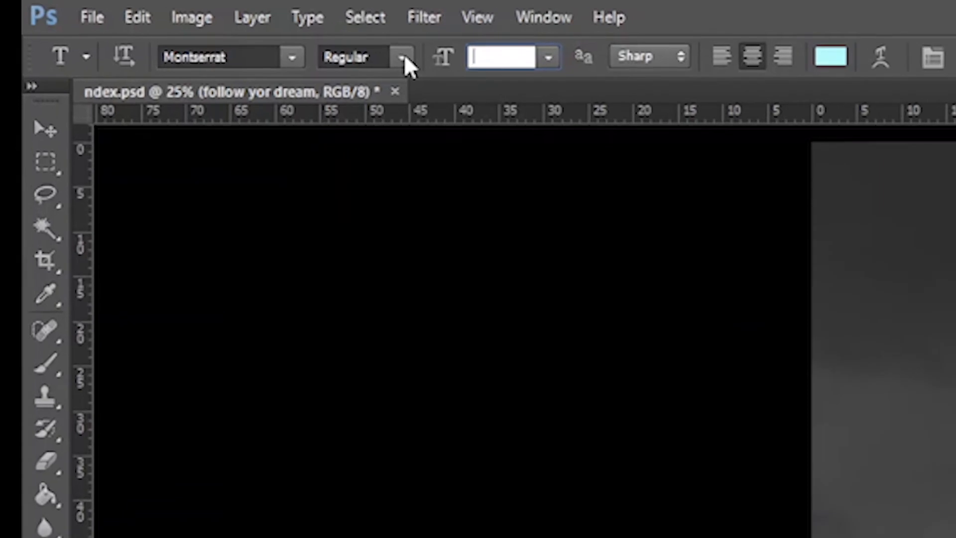
text(50)
key(Return)
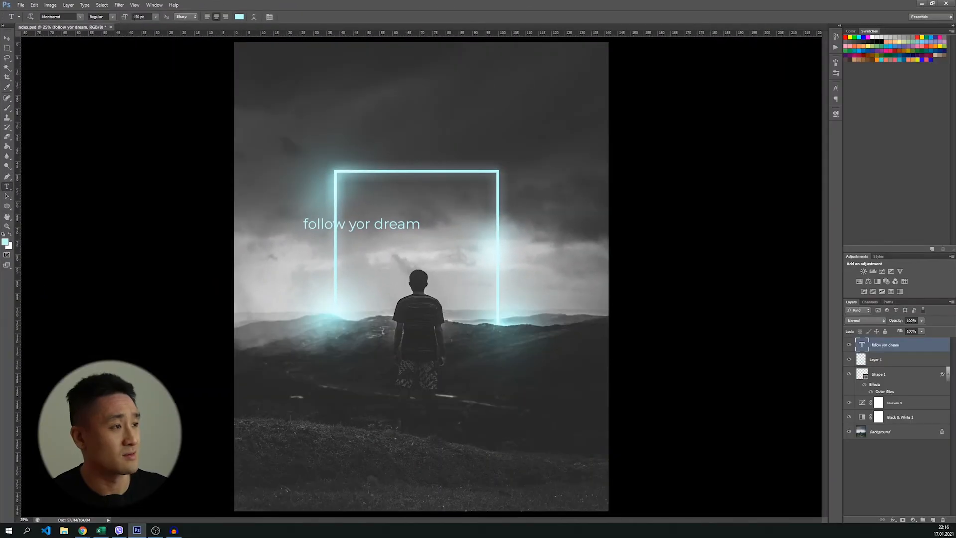
click(7, 38)
drag(357, 229, 409, 230)
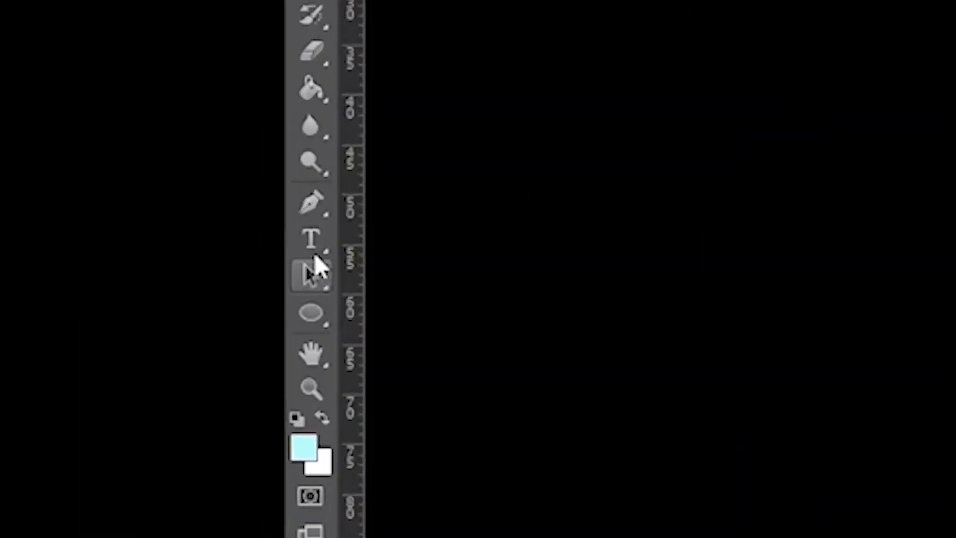
Change the text's colour to white (ffffff).
click(7, 187)
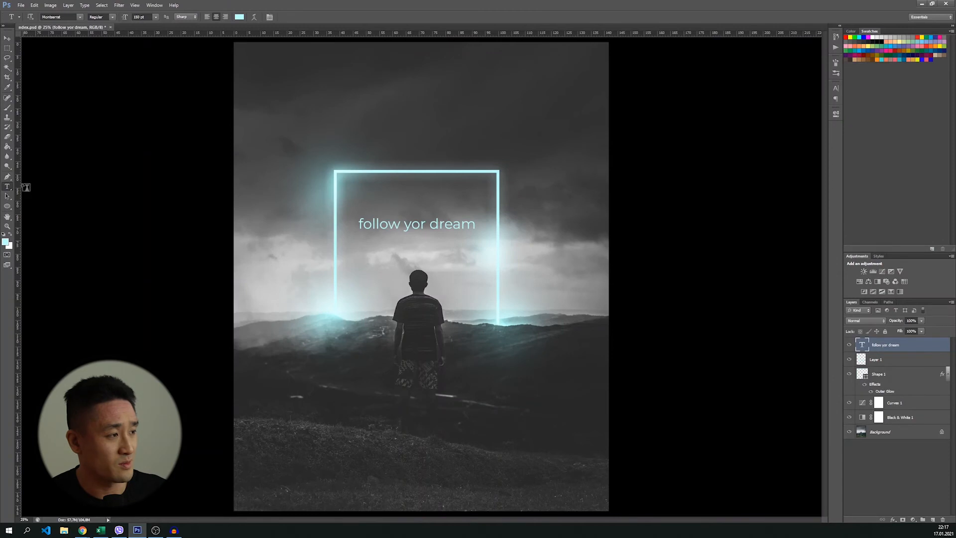
click(239, 17)
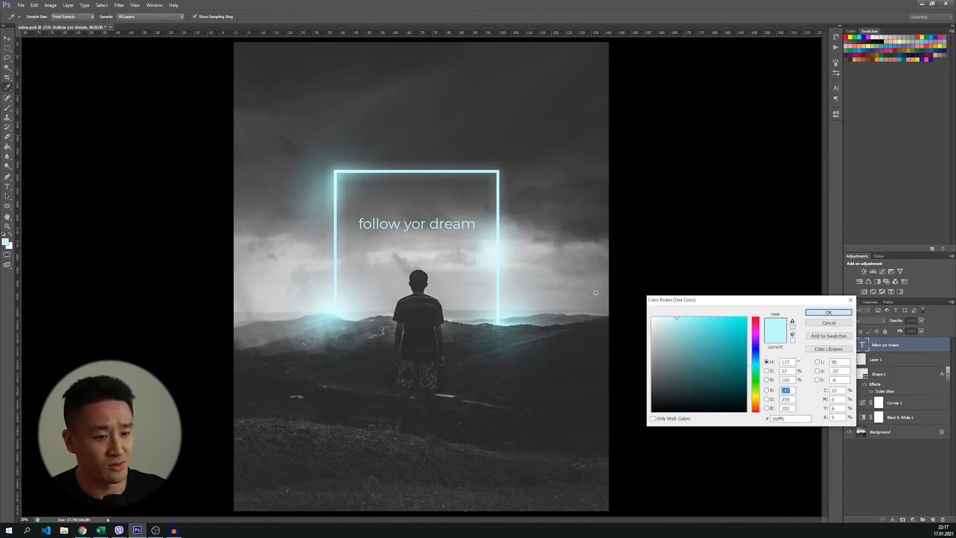
click(632, 316)
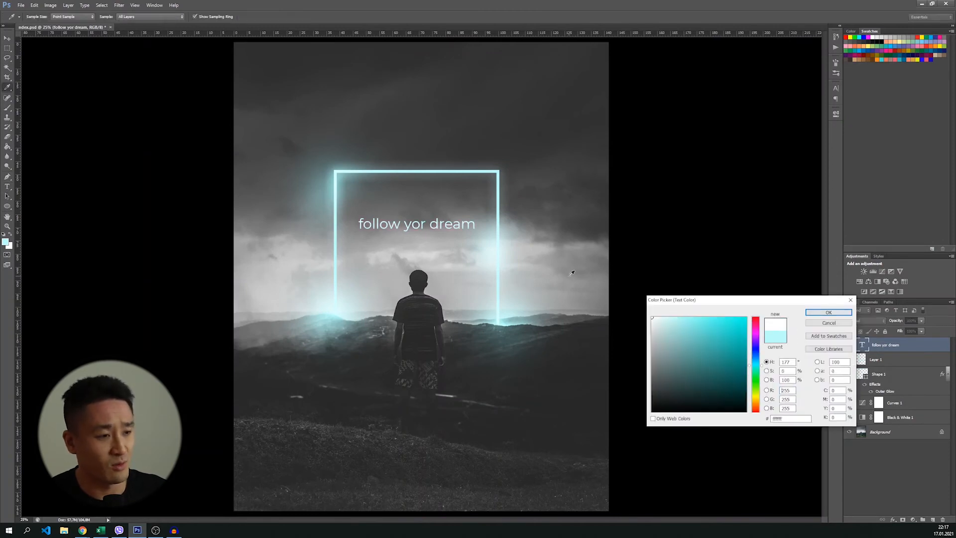
click(829, 312)
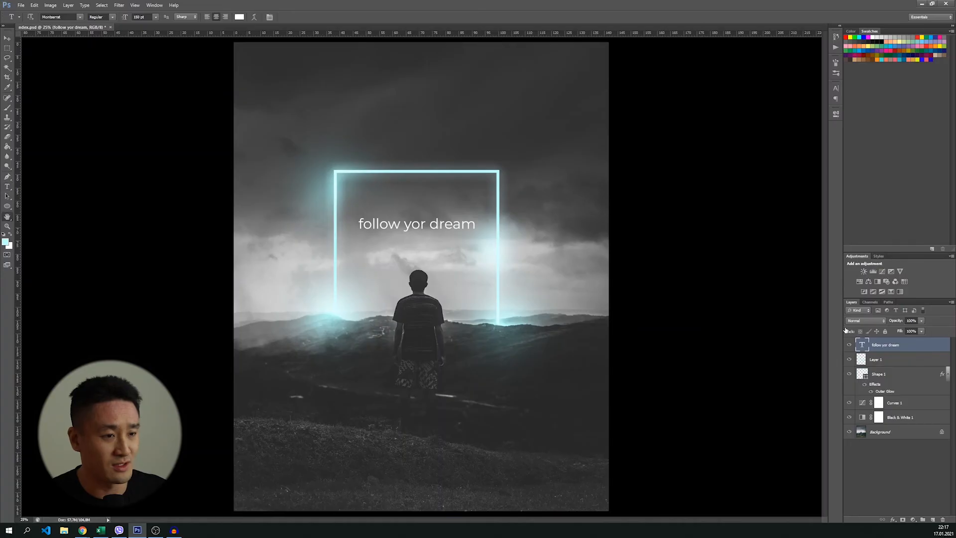
Add an Outer Glow effect in white (ffffff) to the "follow yor dream" text layer.
double_click(654, 217)
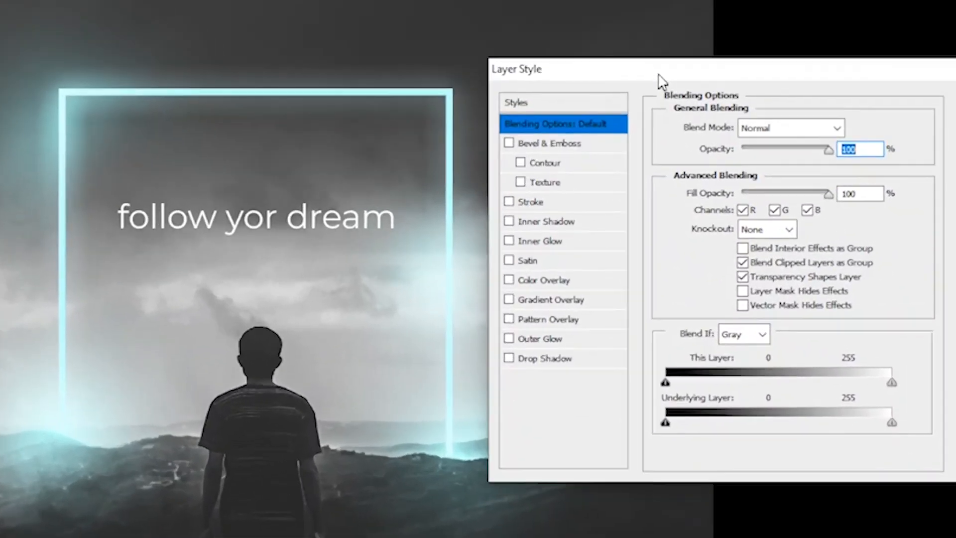
drag(659, 75, 679, 69)
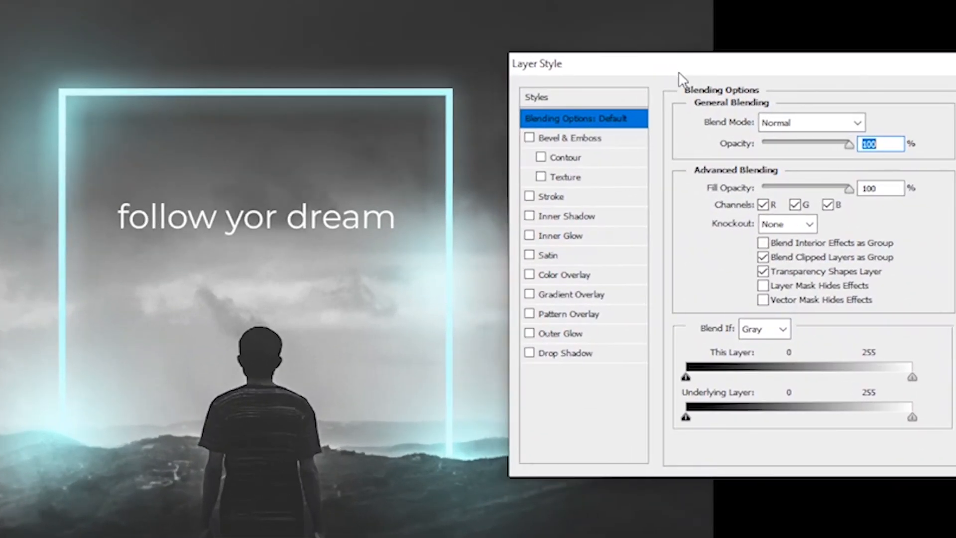
click(559, 336)
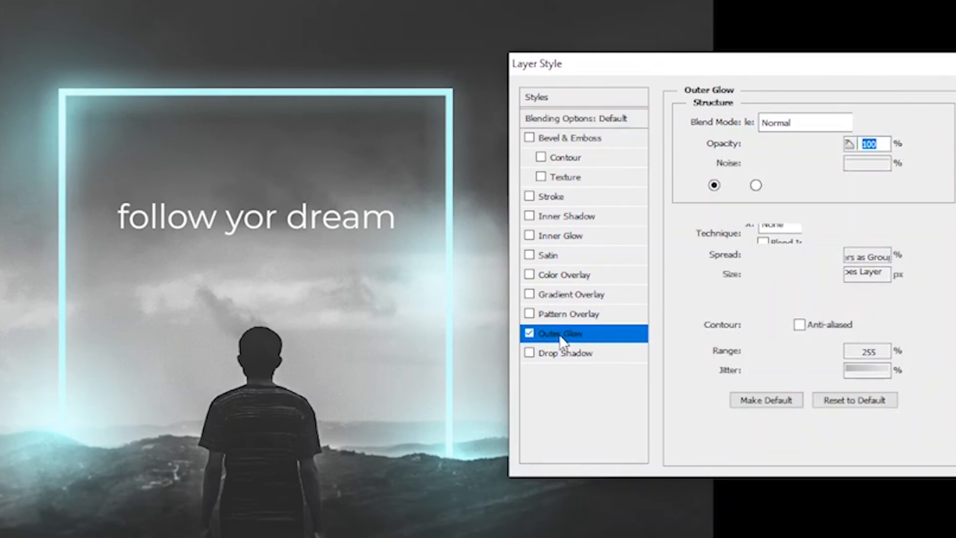
click(731, 185)
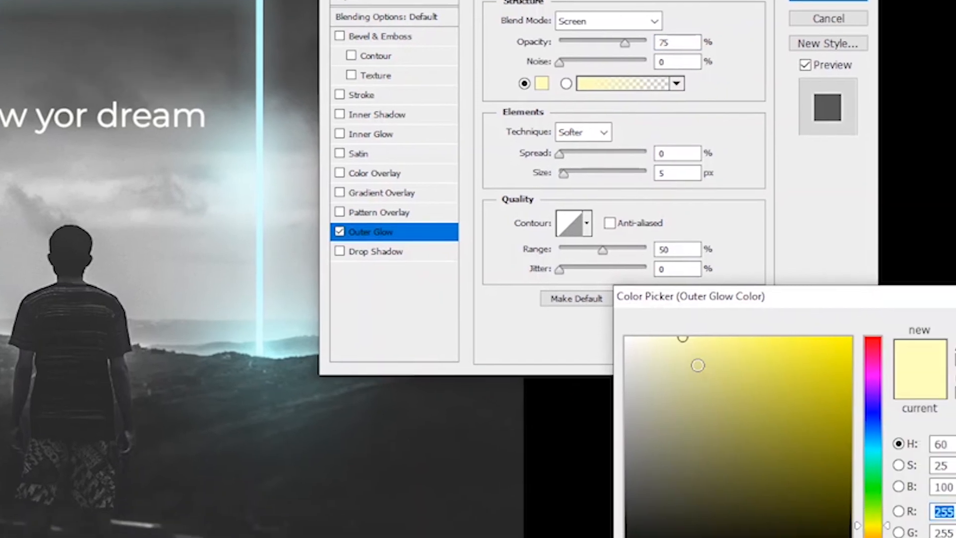
mouse_move(797, 398)
mouse_down()
mouse_move(776, 406)
mouse_move(738, 397)
mouse_up()
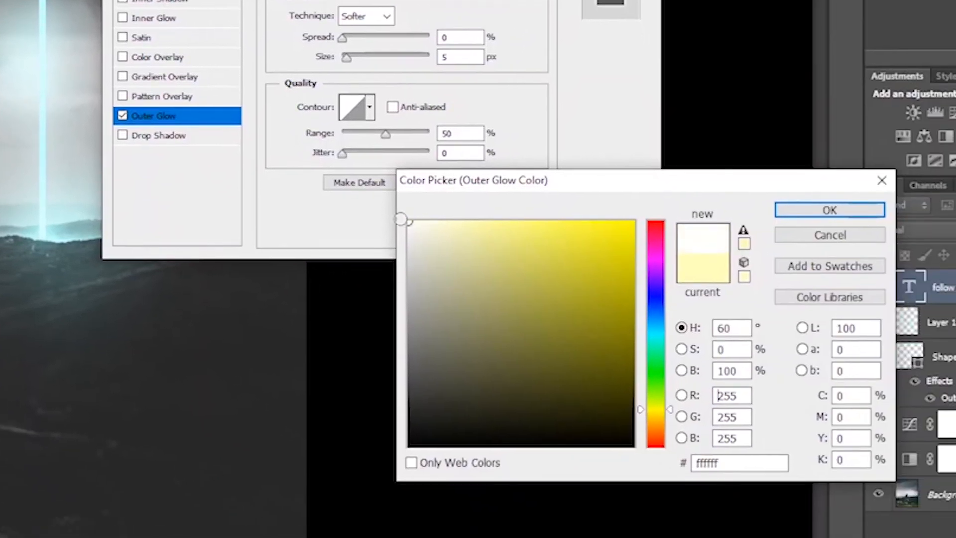
click(819, 209)
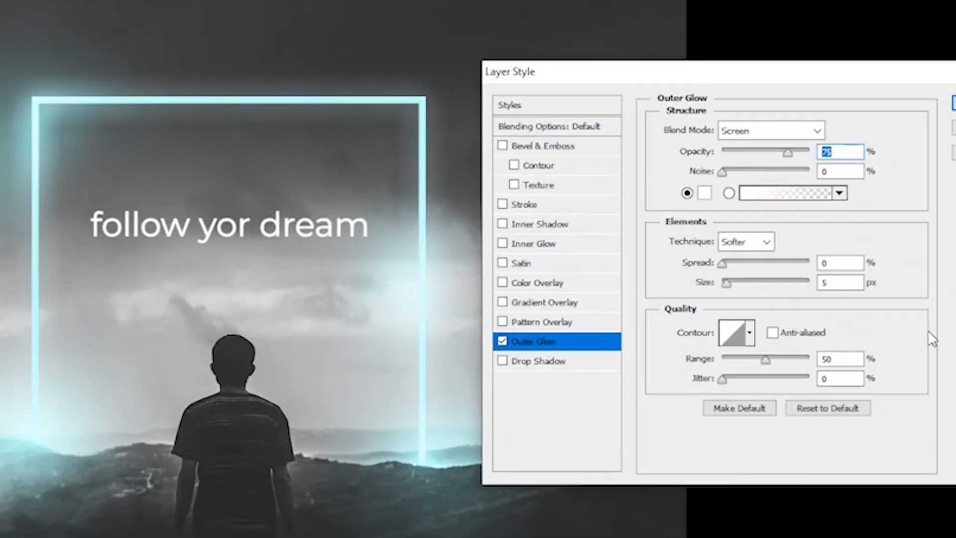
Set the text's outer glow to a size of 62 px and an opacity of 40%, and apply the layer style.
drag(728, 283, 748, 282)
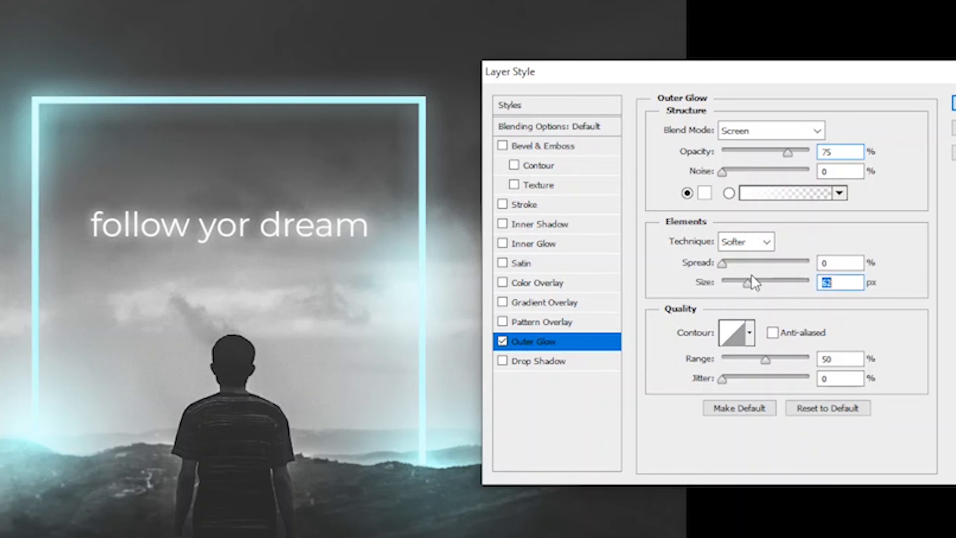
drag(788, 154, 764, 153)
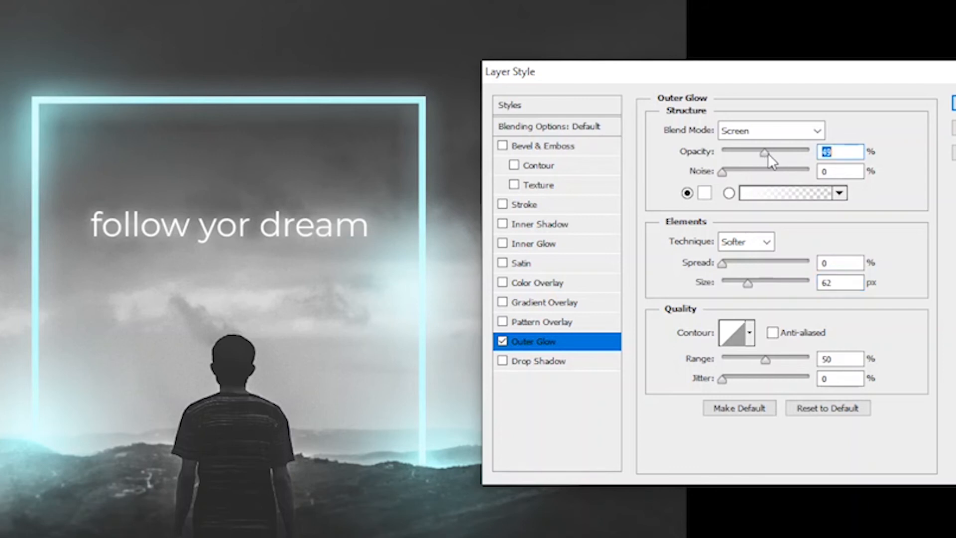
text(40)
key(Return)
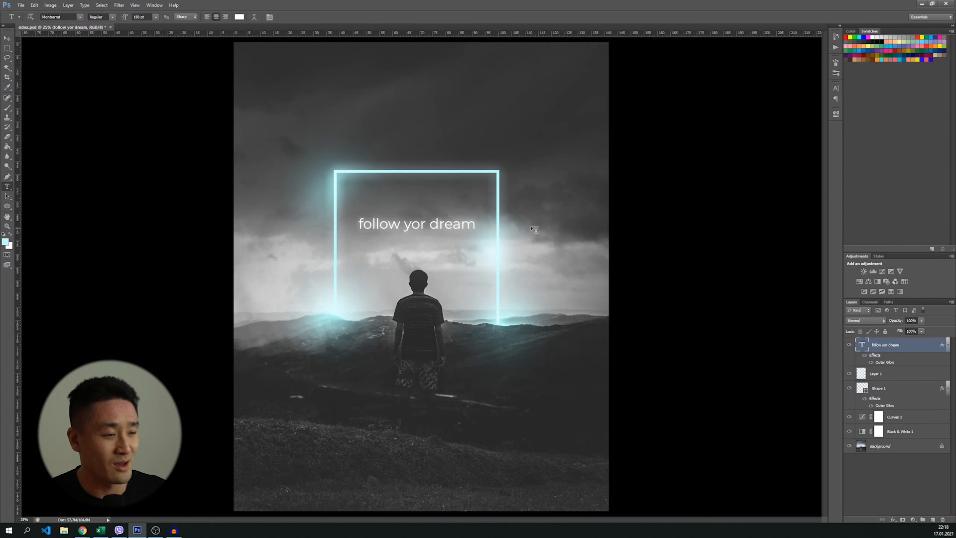
Correct the misspelled word so that the text reads "follow your dream".
click(431, 224)
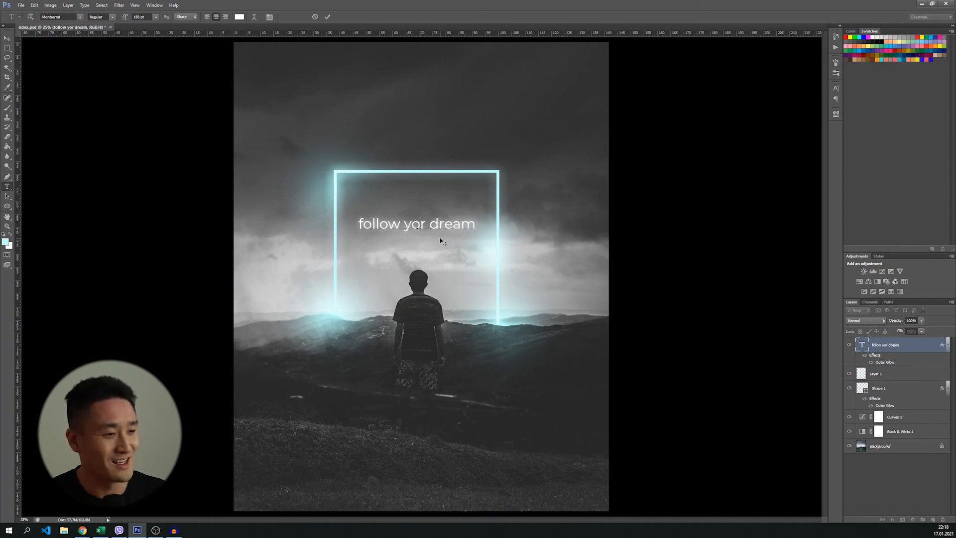
text(u)
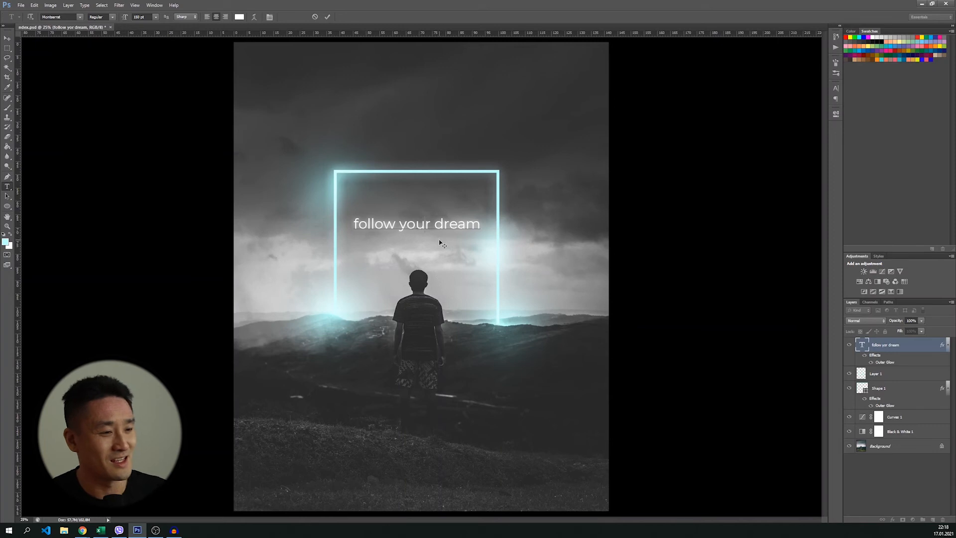
click(327, 17)
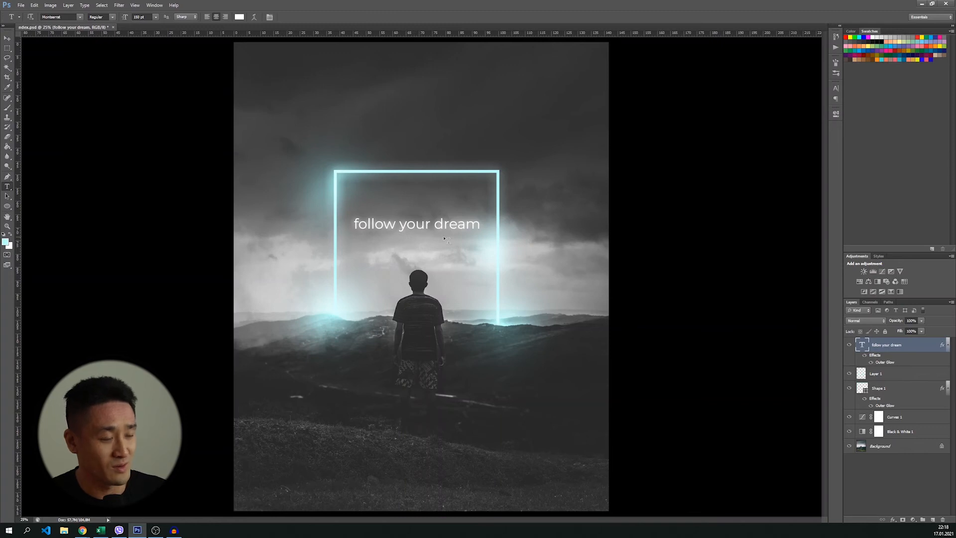
Hide every layer above the background, and show them again one by one from Black & White 1 up to the text to review the edits.
shift+click(919, 403)
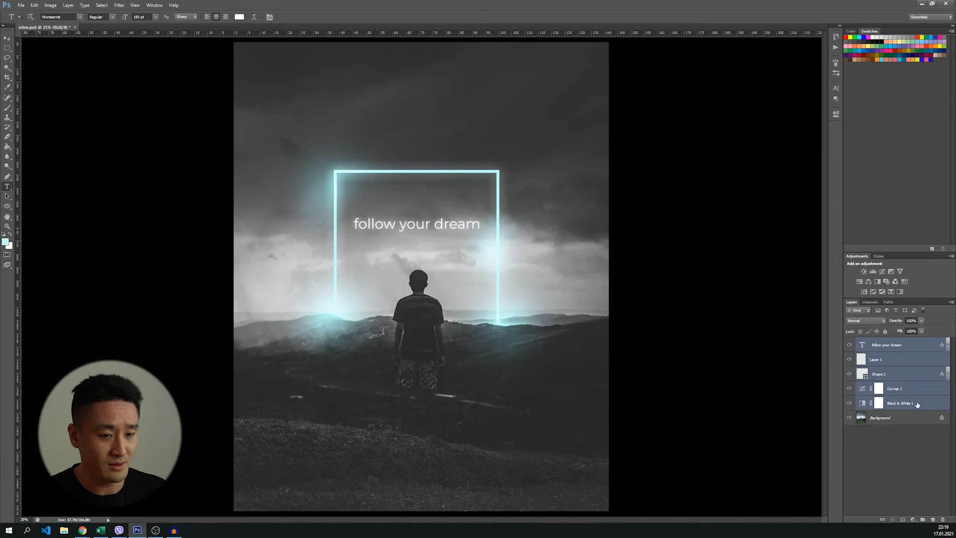
click(849, 403)
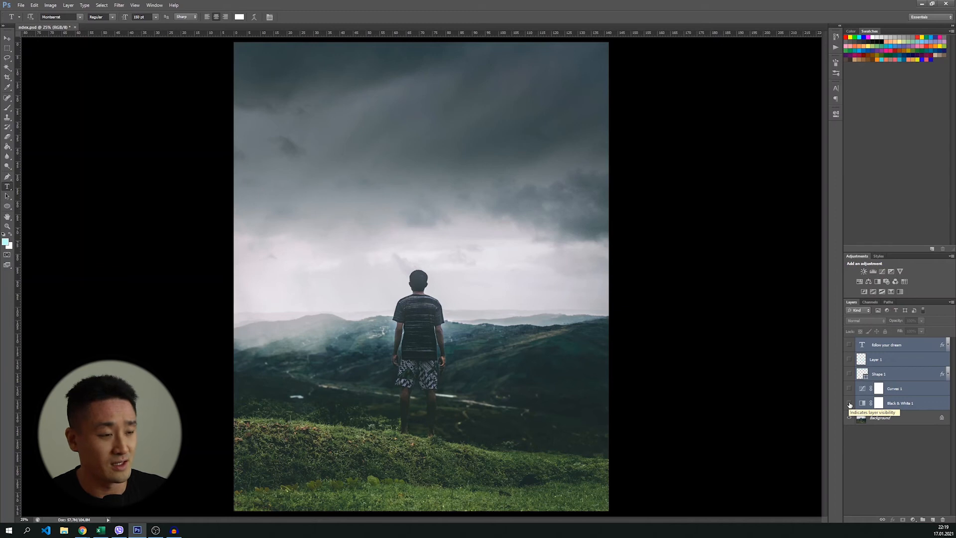
click(849, 403)
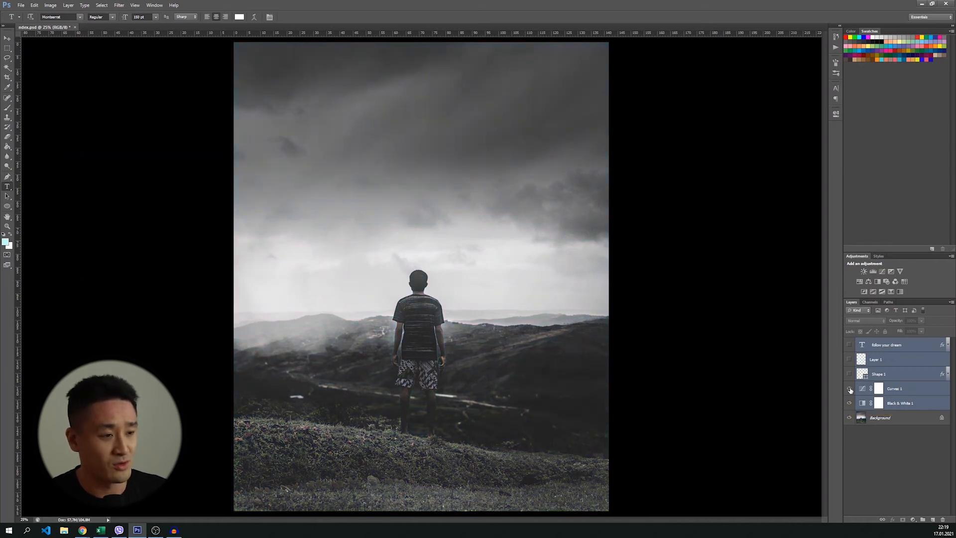
click(850, 389)
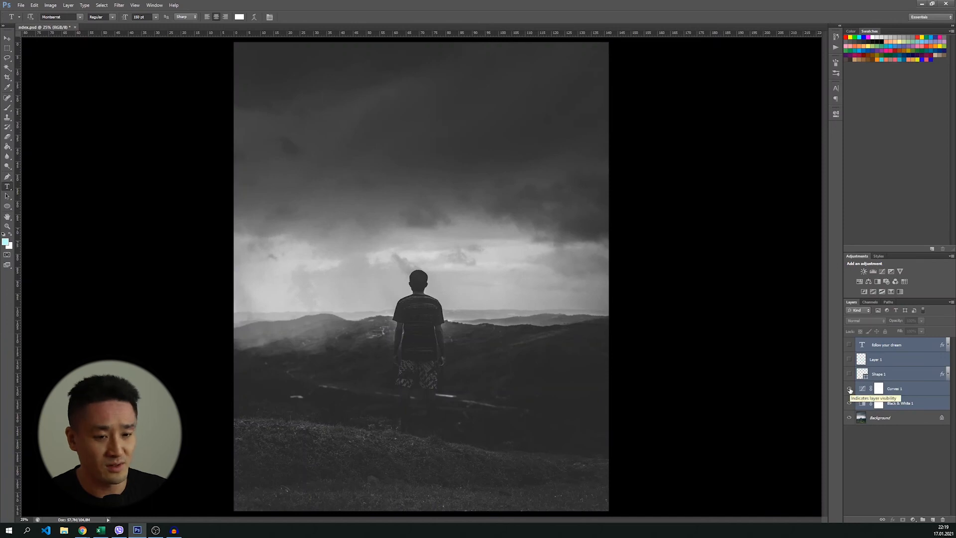
click(850, 375)
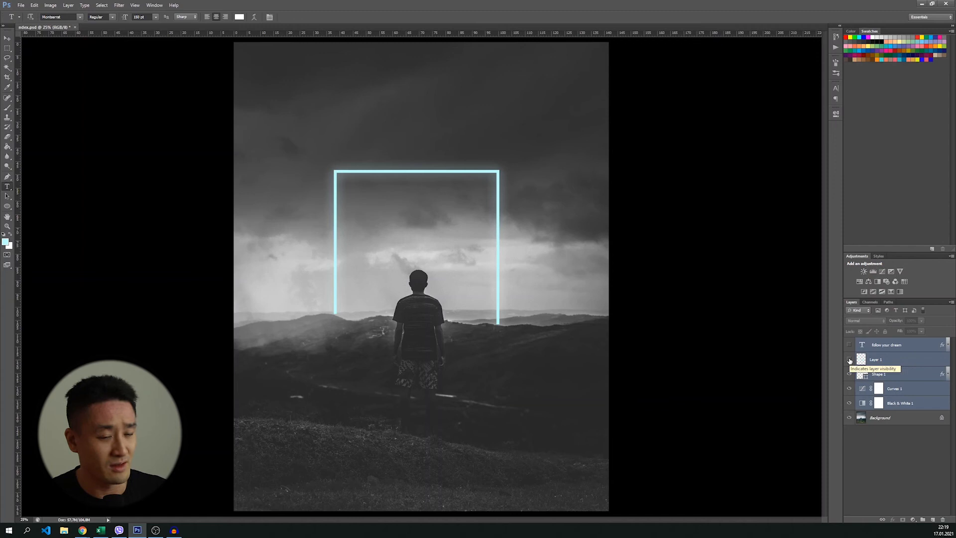
click(850, 360)
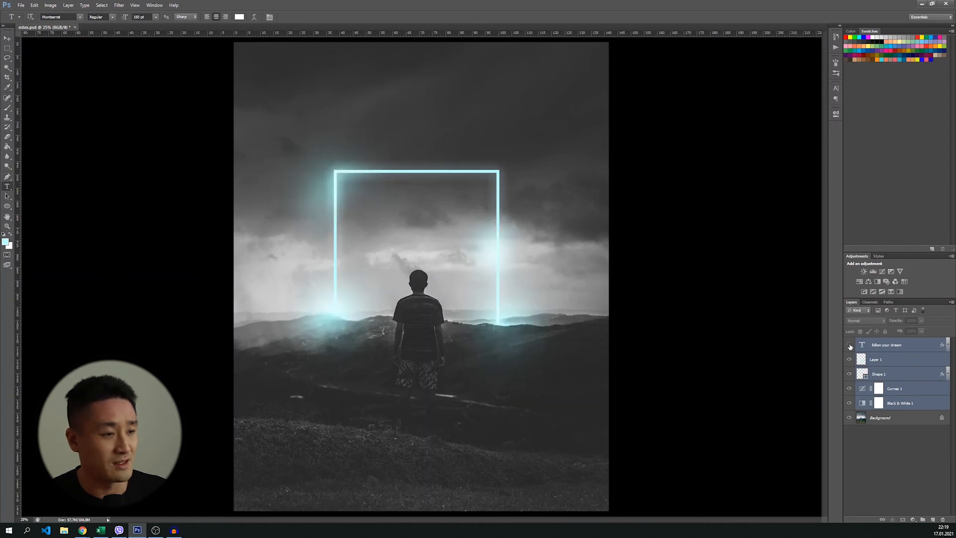
click(850, 345)
Try cropping the image to the 4 x 5 (8 x 10) ratio at about 116 x 145 cm around the frame and the man.
key(ctrl+minus)
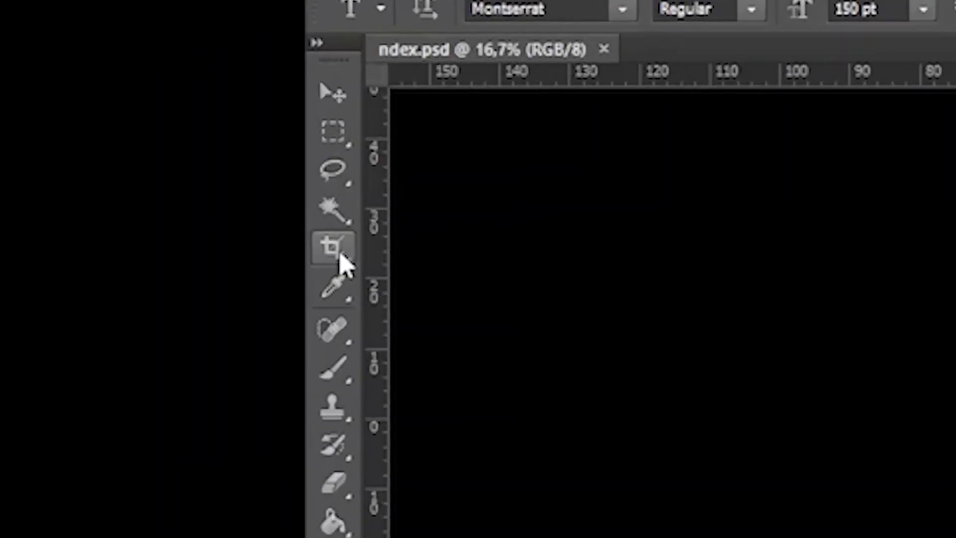
click(7, 78)
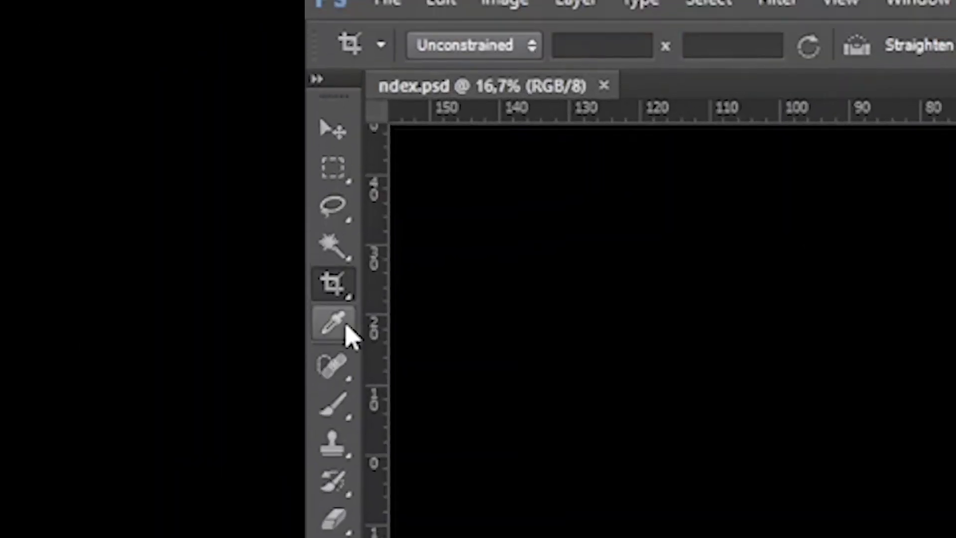
click(493, 52)
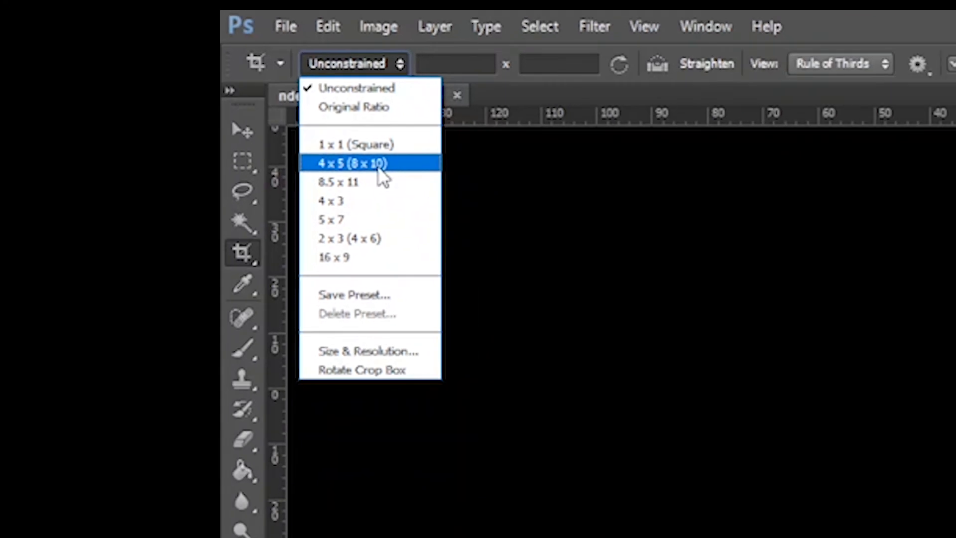
click(381, 168)
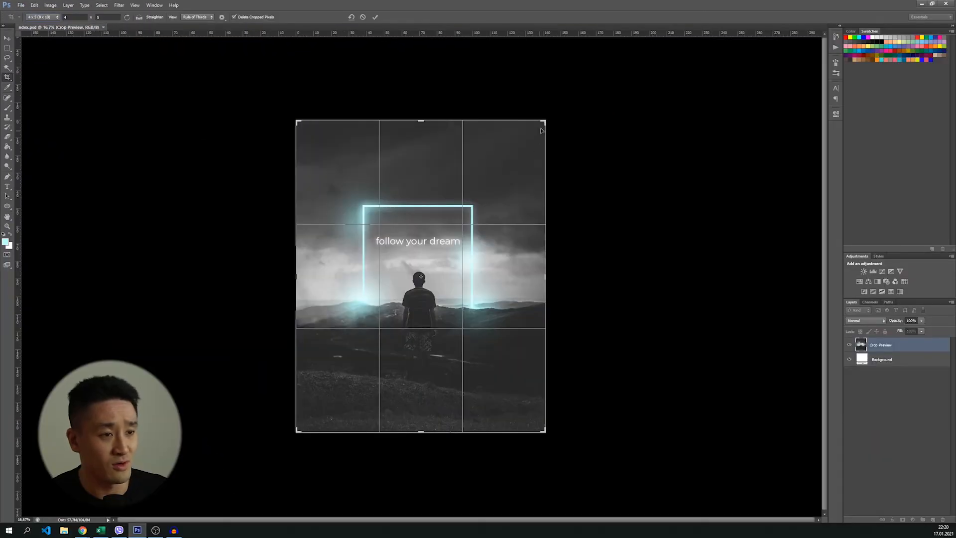
drag(542, 131, 537, 133)
drag(315, 420, 320, 404)
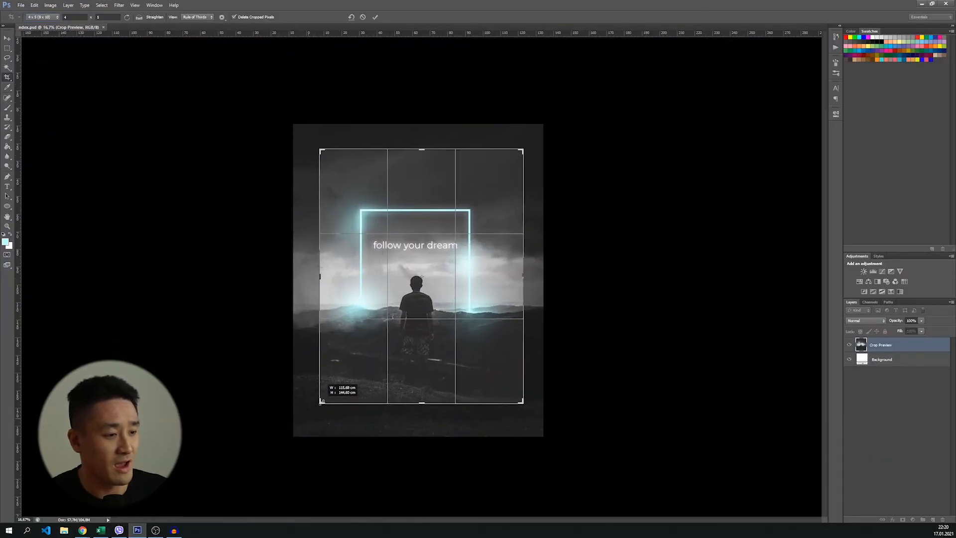
click(375, 17)
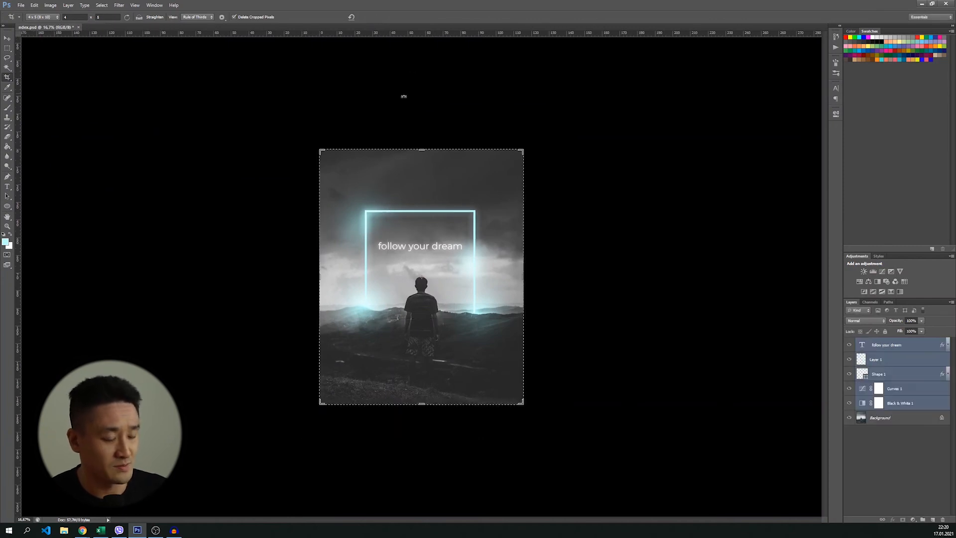
key(ctrl+z)
Try cropping the image to the 16 x 9 ratio in portrait orientation around the neon frame.
click(50, 17)
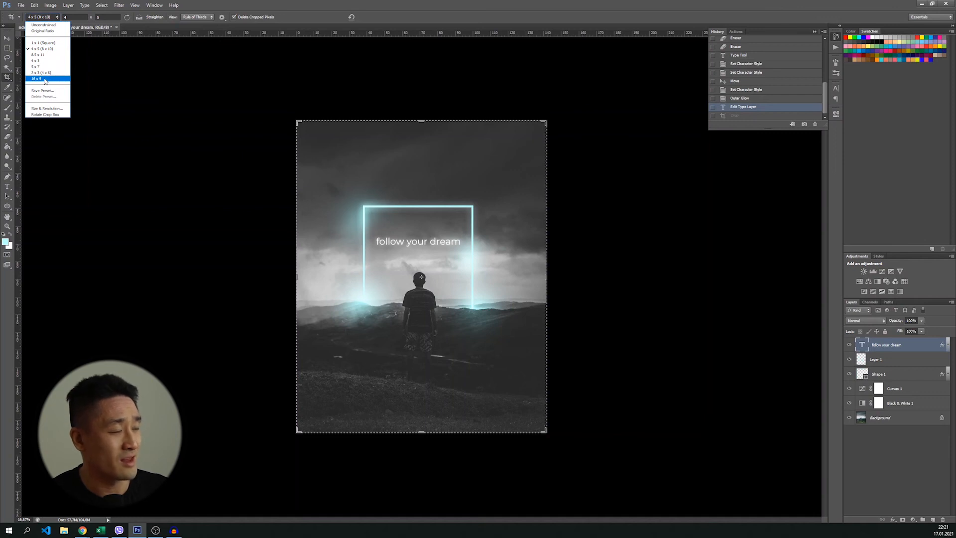
click(46, 80)
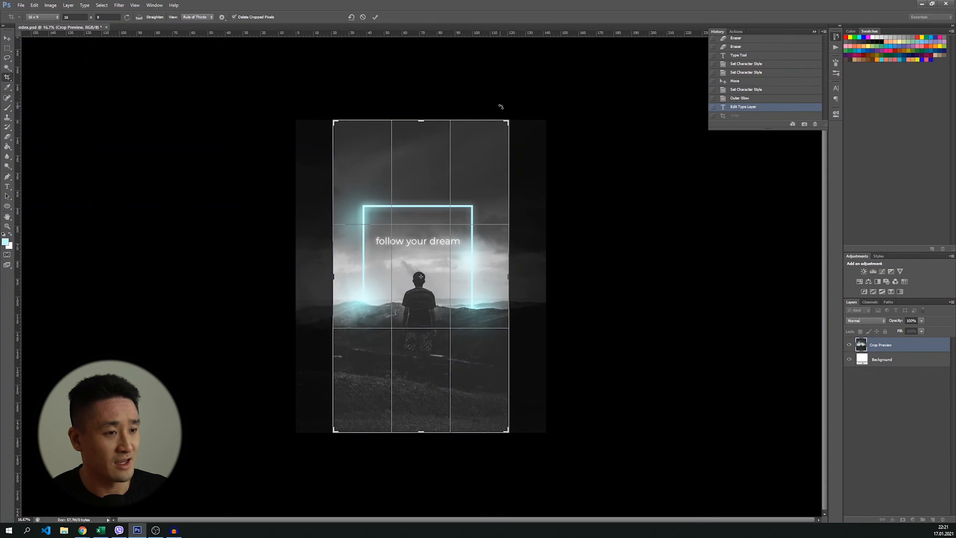
mouse_move(333, 432)
mouse_down()
mouse_move(324, 424)
mouse_move(338, 425)
mouse_up()
click(375, 17)
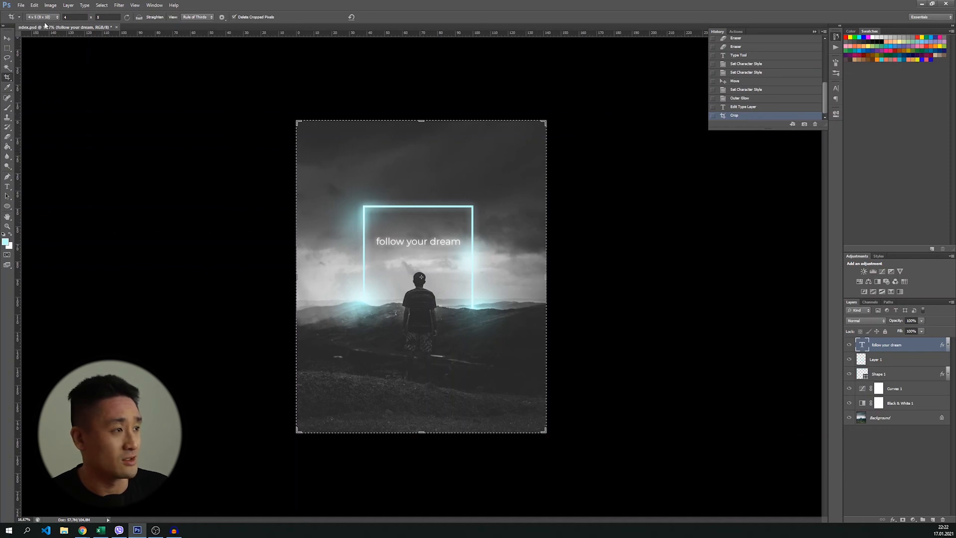
Export the image for web as a PNG-24 at 1080 x 1350 px, checking the text and frame in the preview before saving.
click(20, 5)
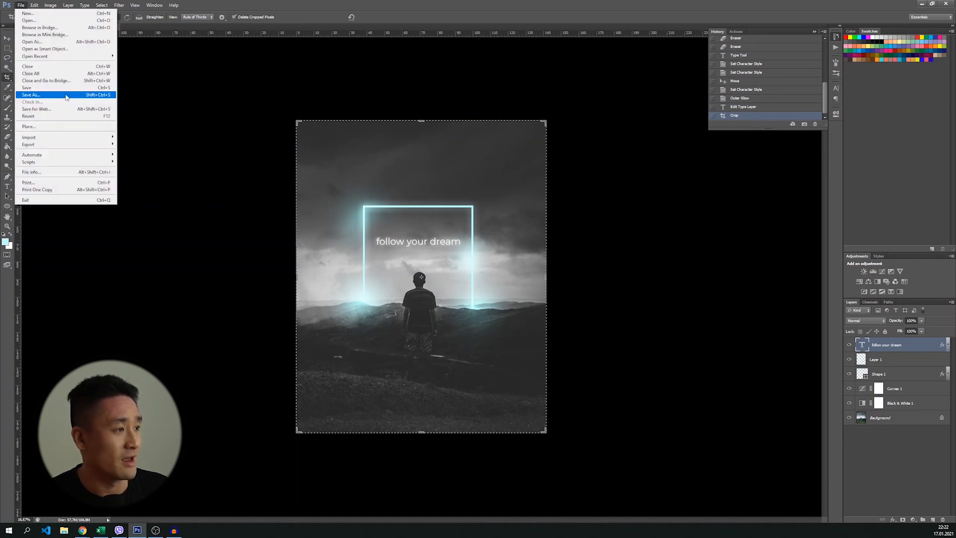
click(67, 109)
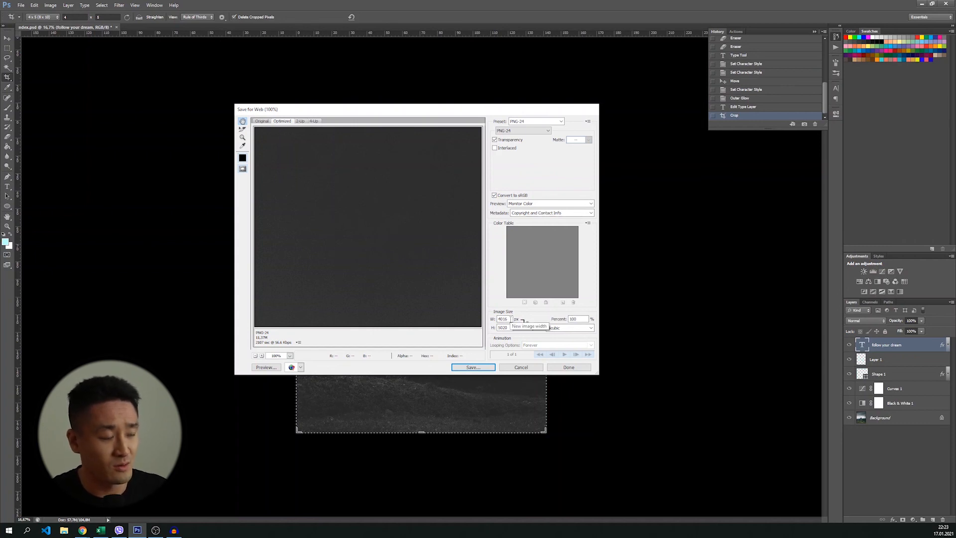
double_click(504, 319)
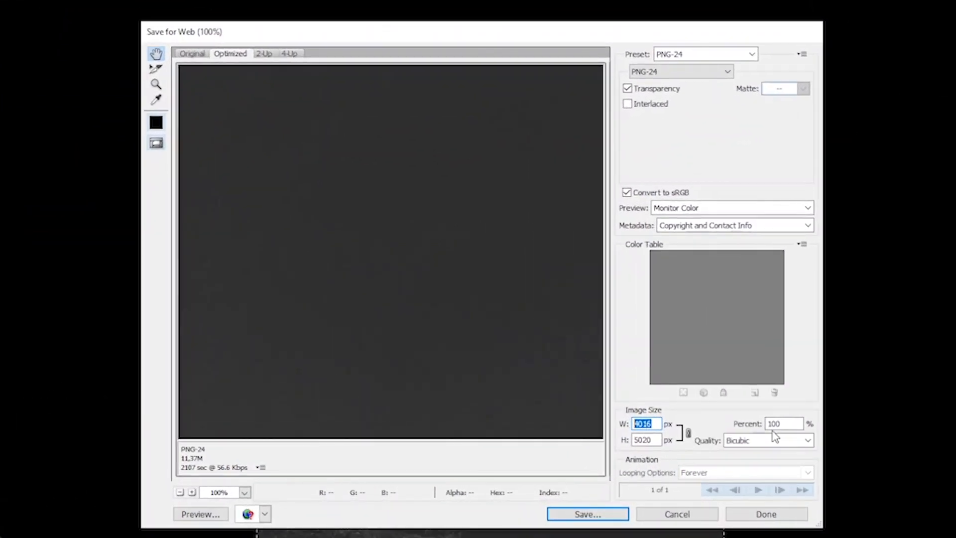
text(1080)
click(437, 289)
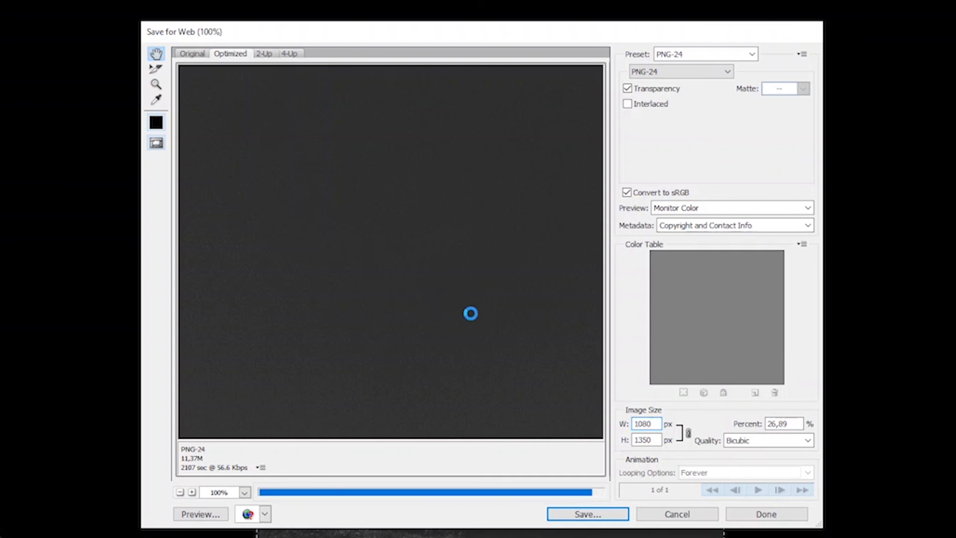
drag(531, 317, 411, 215)
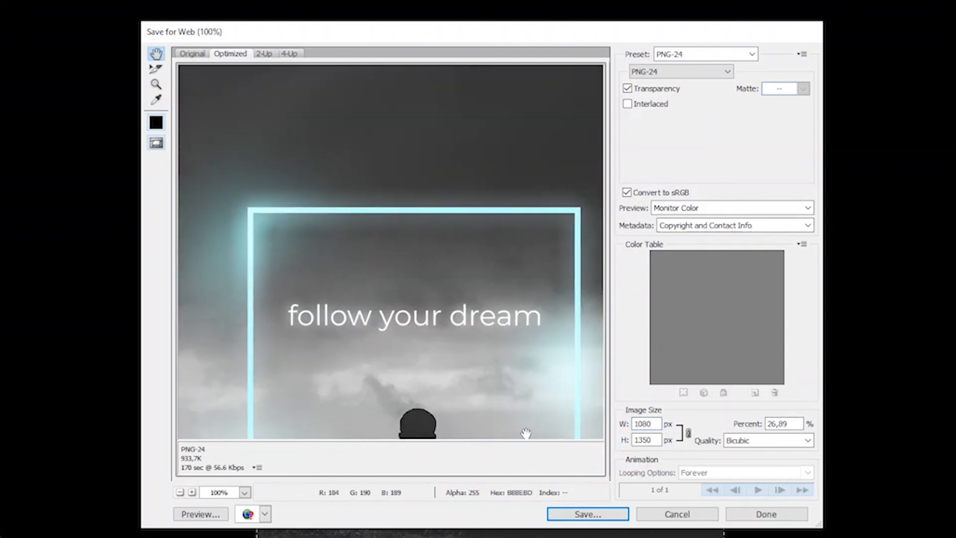
drag(497, 401, 523, 303)
click(575, 515)
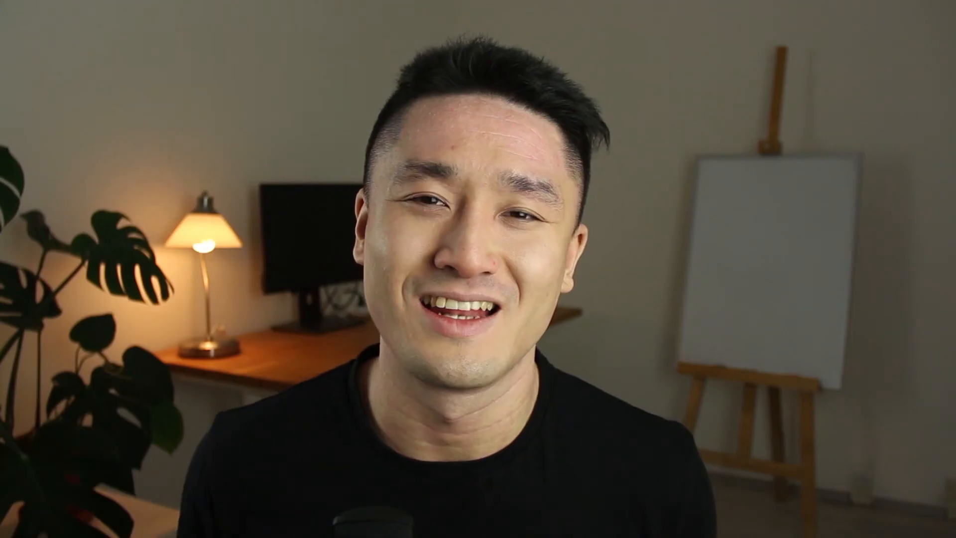